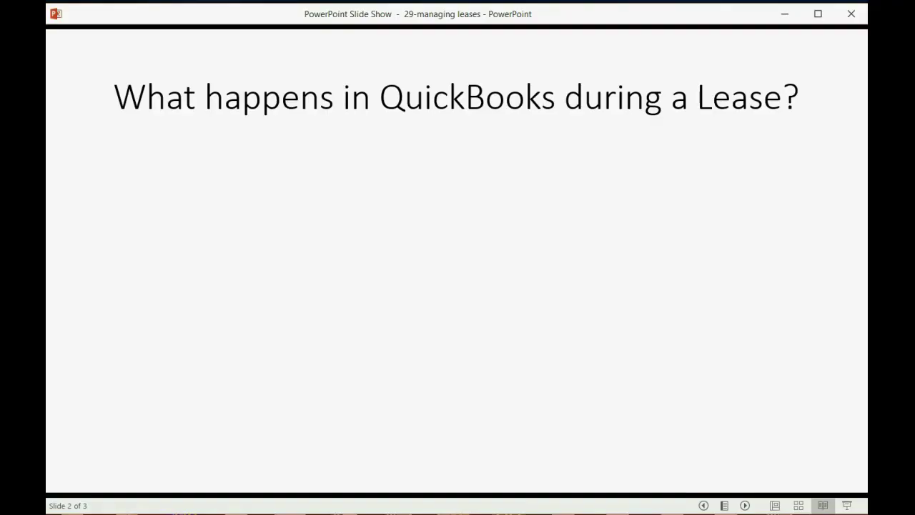
pyautogui.press('Right')
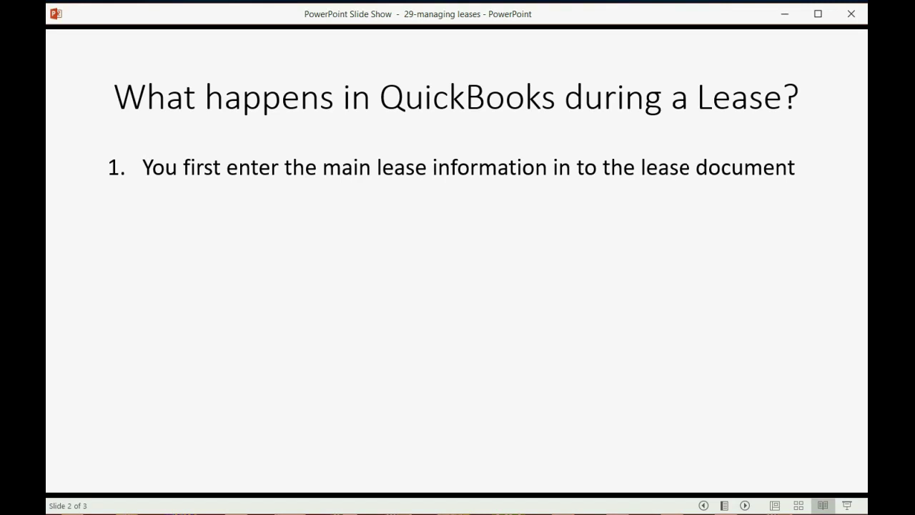
pyautogui.press('Right')
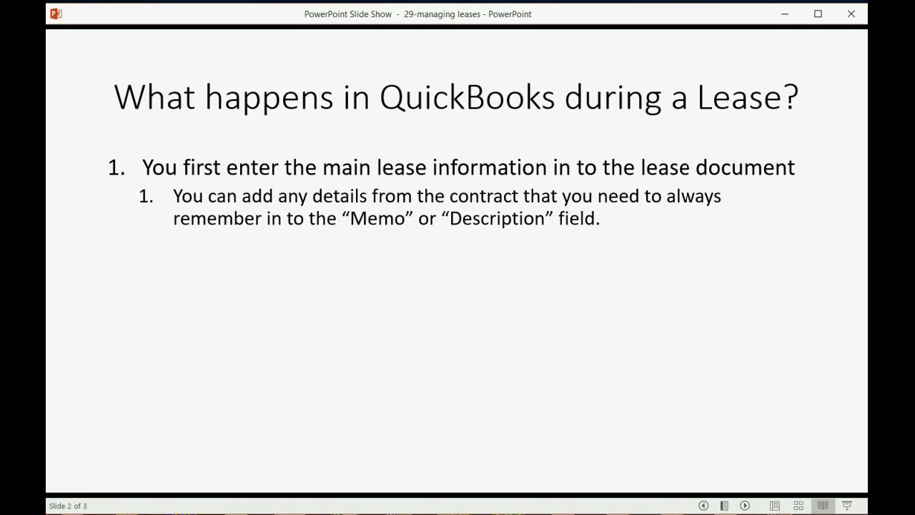
pyautogui.press('Right')
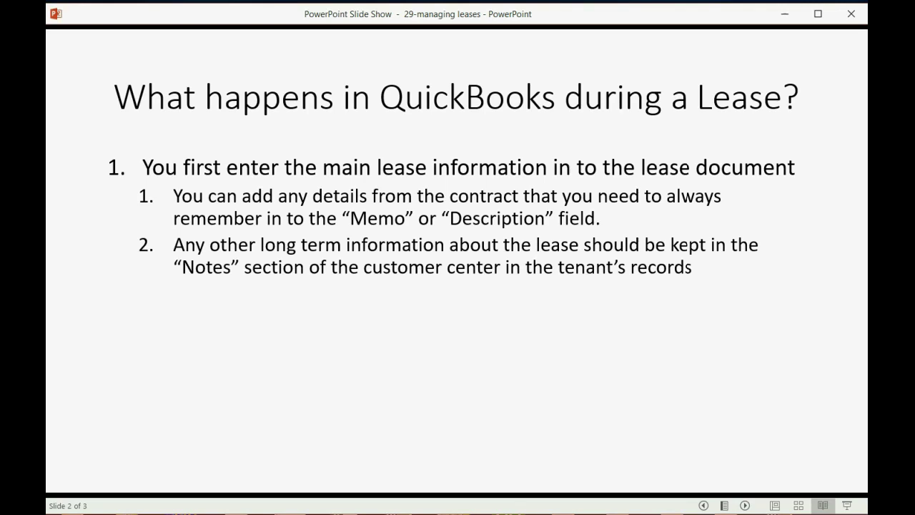
pyautogui.press('Right')
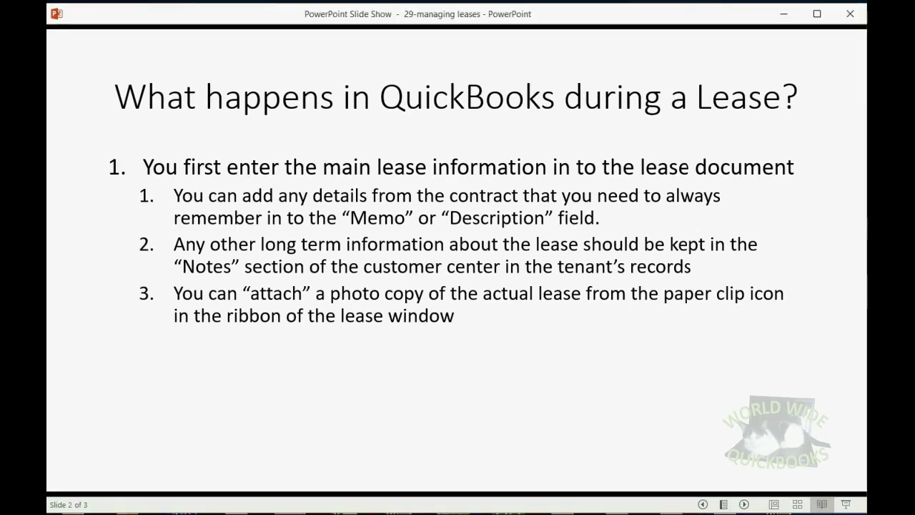
pyautogui.press('space')
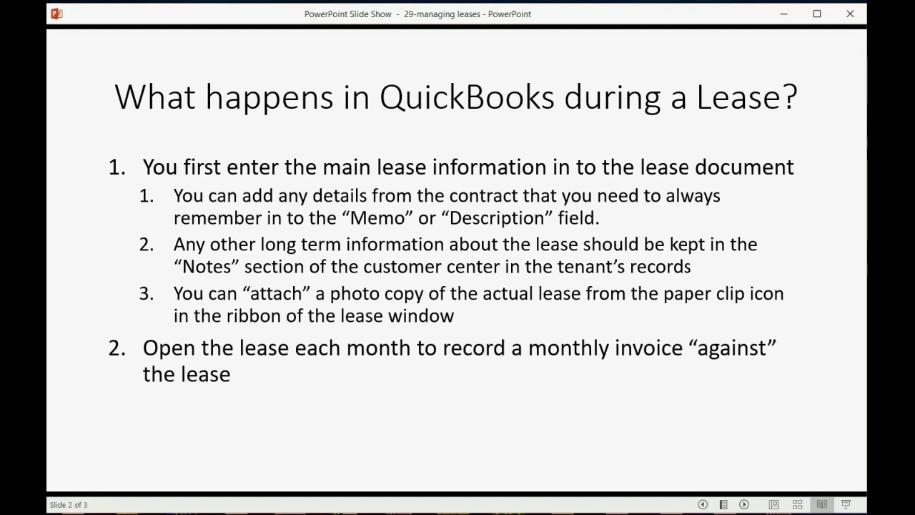
pyautogui.press('Right')
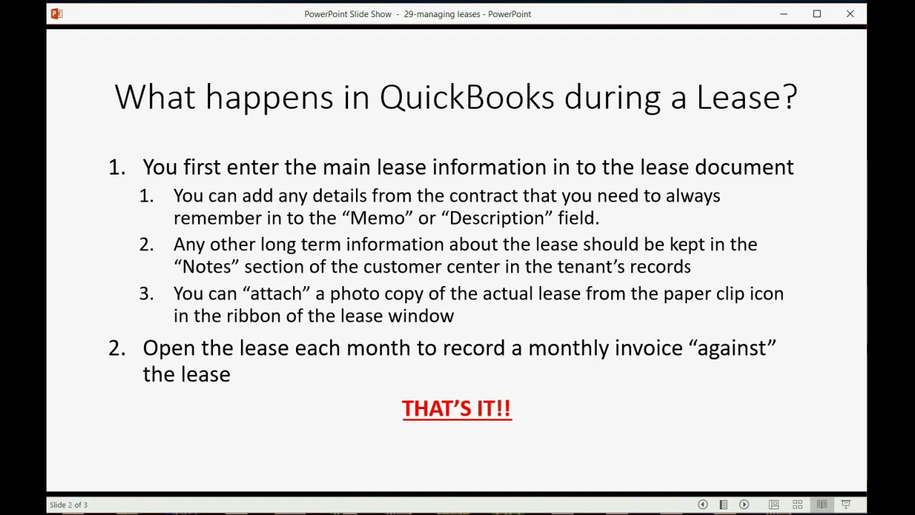
pyautogui.press('Right')
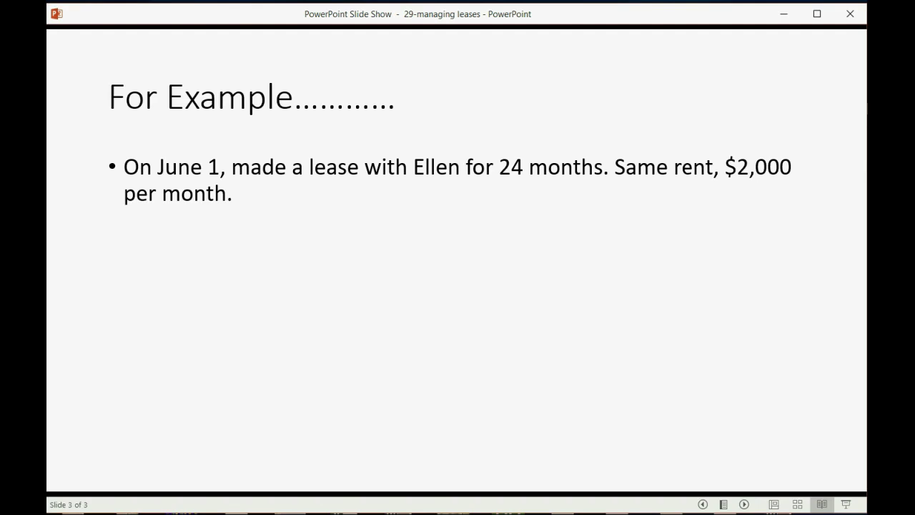
# - Switch to QuickBooks and start a new estimate with the Leases template, hiding the customer summary pane
pyautogui.hotkey('alt', 'Tab')
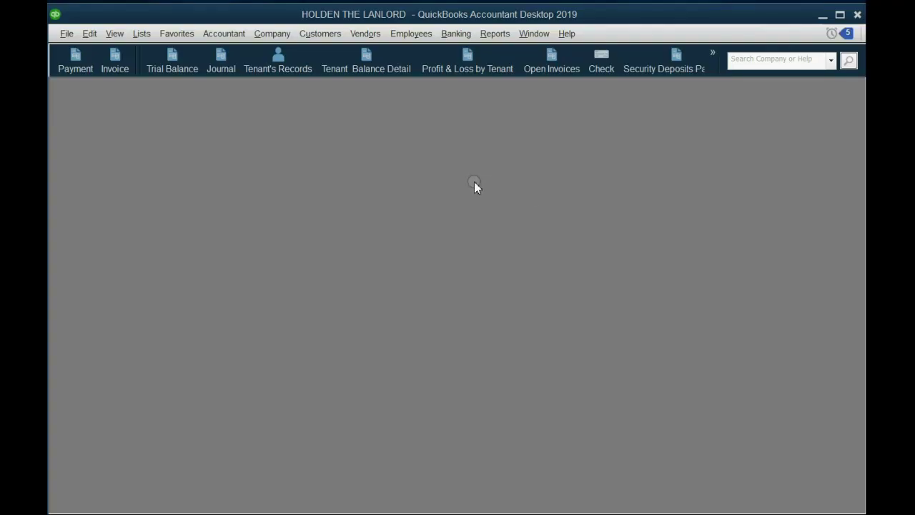
pyautogui.click(323, 34)
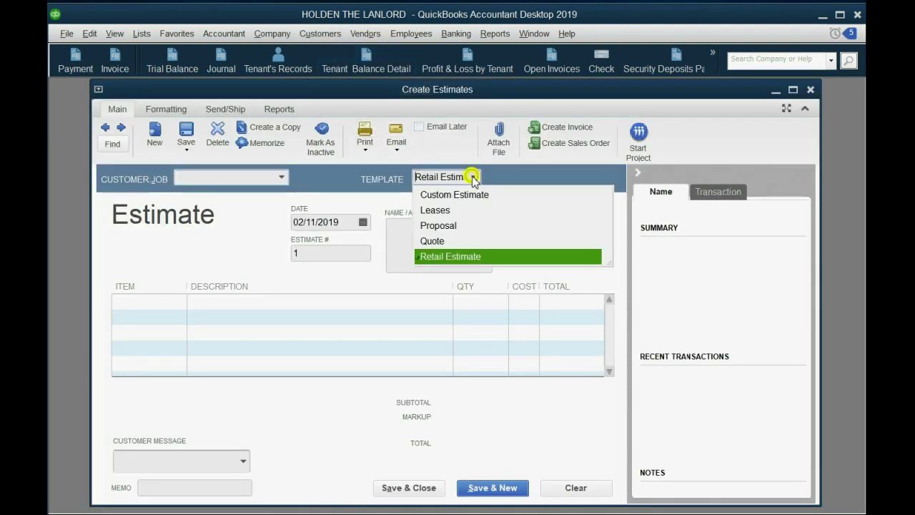
pyautogui.click(463, 210)
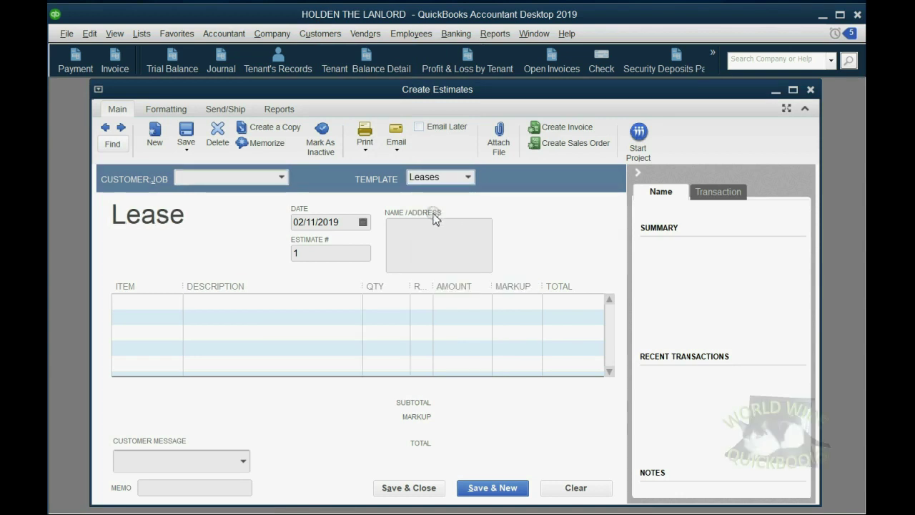
pyautogui.click(637, 173)
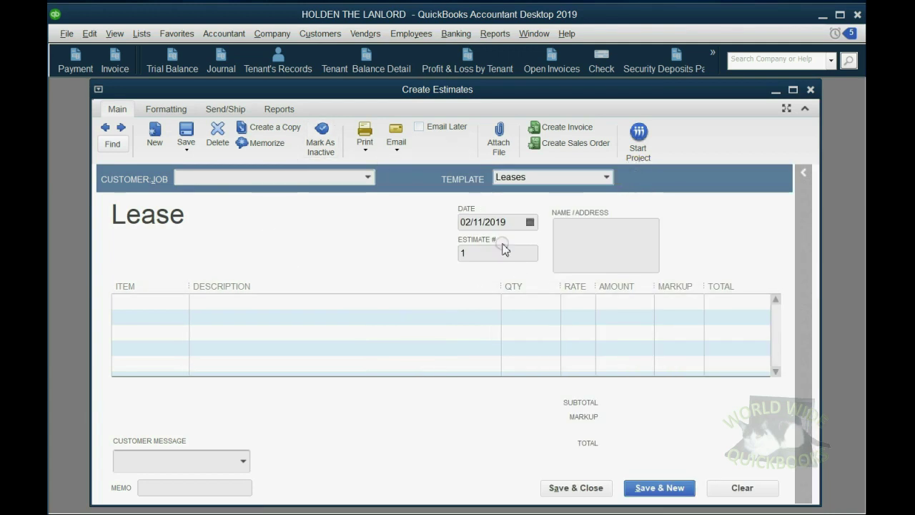
# - Set the lease date to 06/01/2020
pyautogui.click(529, 222)
pyautogui.click(574, 245)
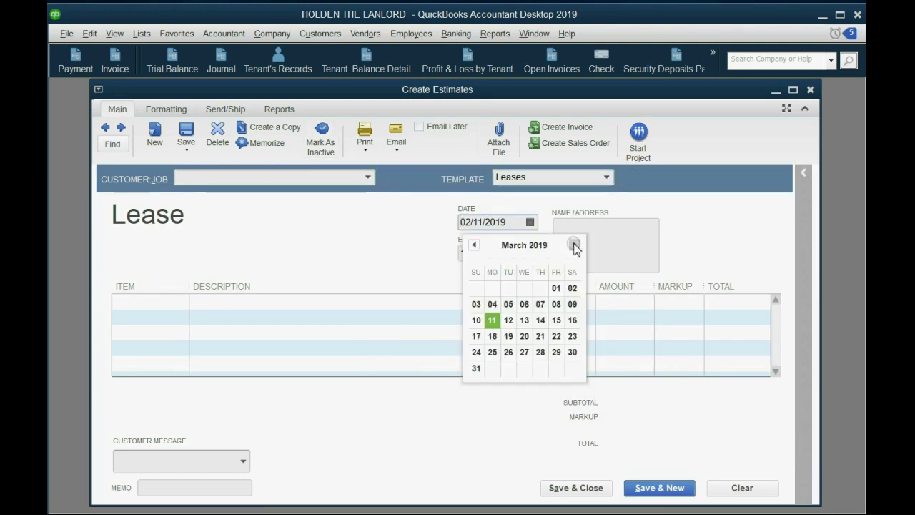
pyautogui.click(574, 245)
pyautogui.click(574, 246)
pyautogui.click(574, 245)
pyautogui.click(574, 245)
pyautogui.click(574, 246)
pyautogui.click(574, 245)
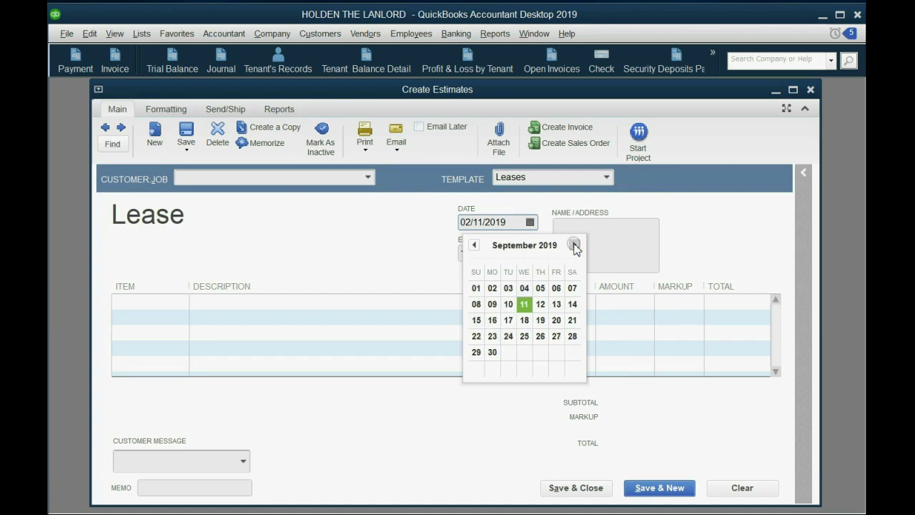
pyautogui.click(574, 245)
pyautogui.click(574, 245)
pyautogui.click(574, 245)
pyautogui.click(574, 245)
pyautogui.click(574, 246)
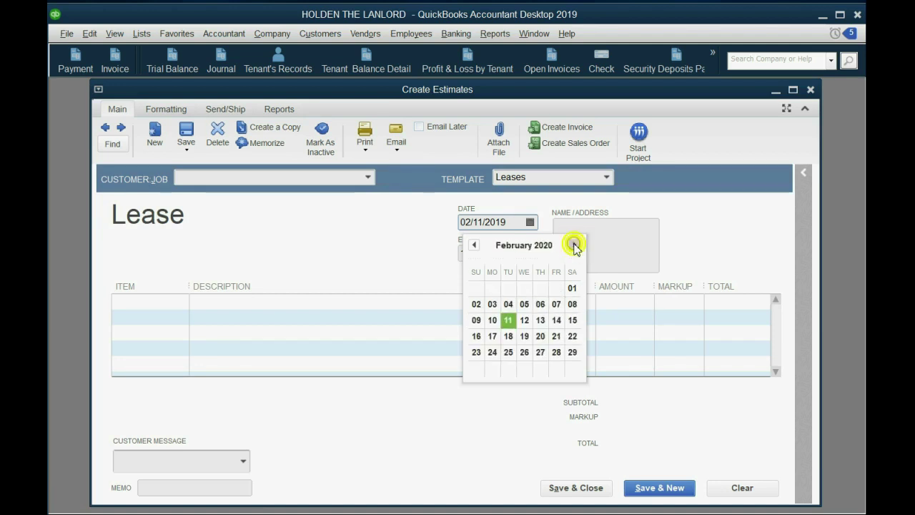
pyautogui.click(574, 245)
pyautogui.click(574, 245)
pyautogui.click(574, 245)
pyautogui.click(575, 246)
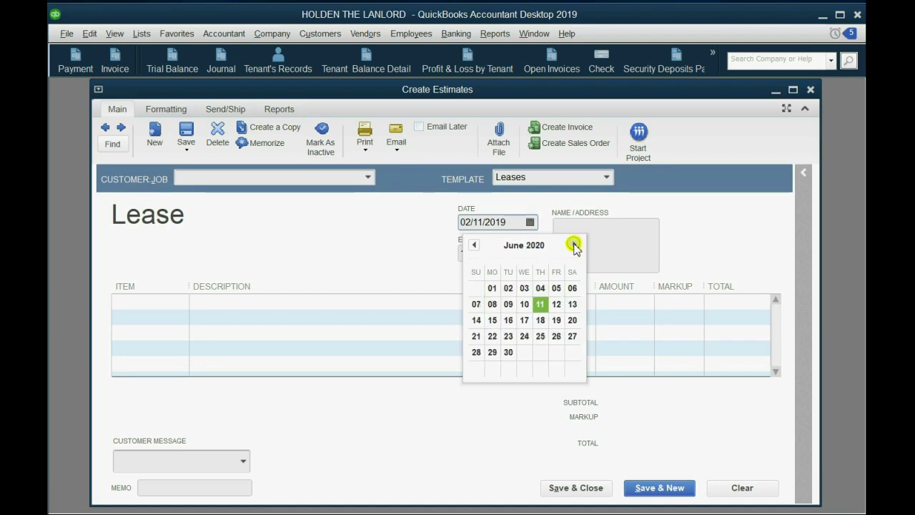
pyautogui.click(492, 287)
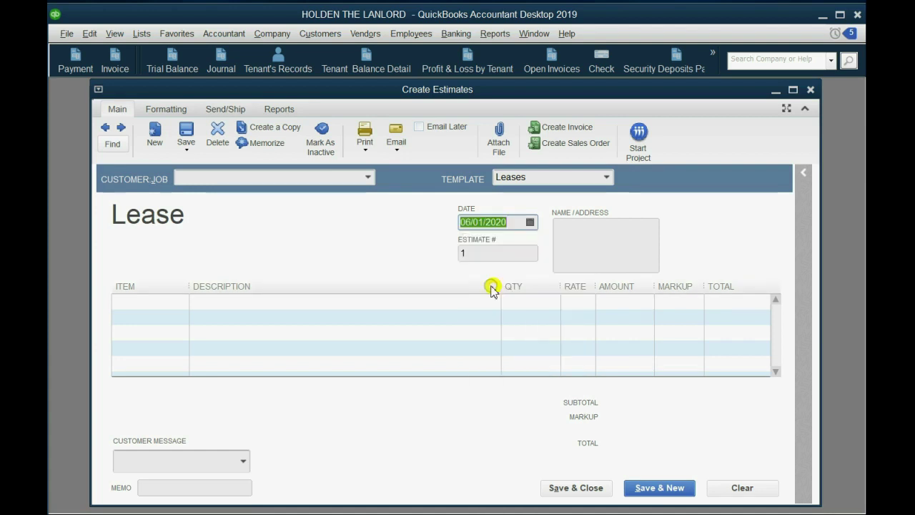
# - Assign the lease to the unit 5E tenant under PEYTON PLACE and choose RENT DUE as the first line item
pyautogui.click(368, 177)
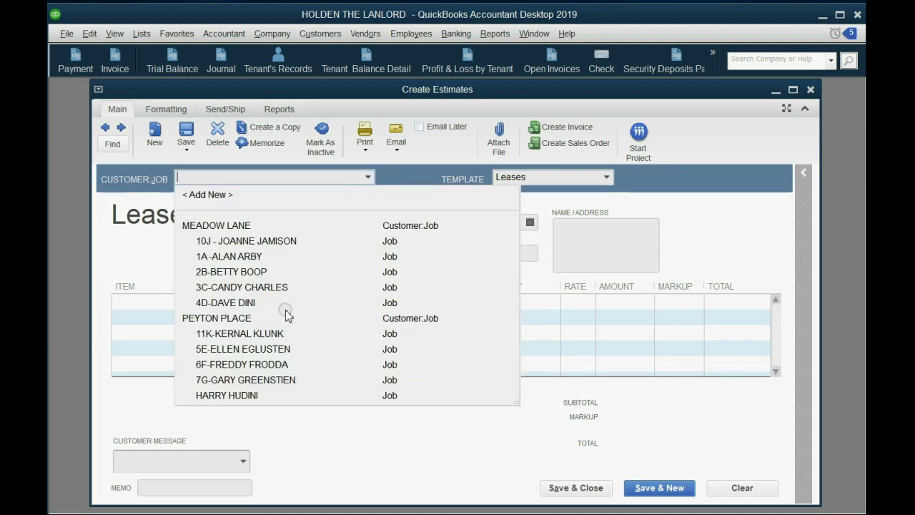
pyautogui.click(281, 349)
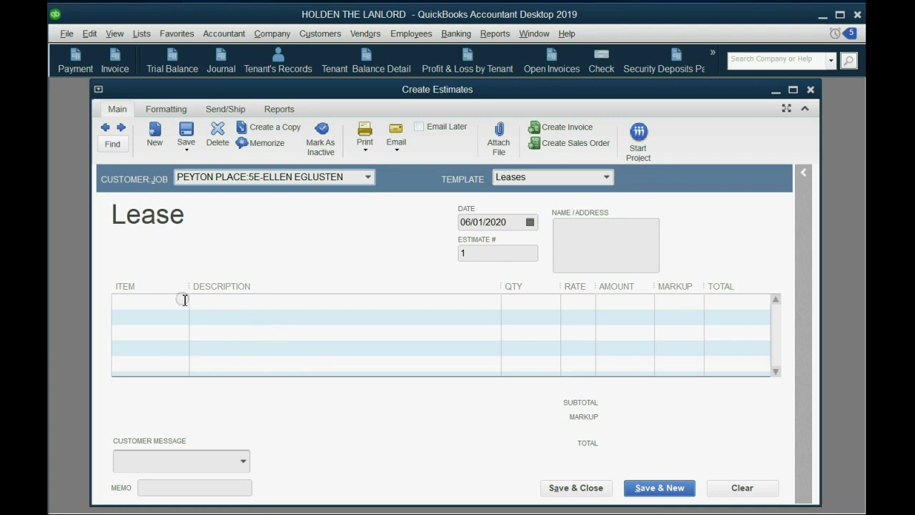
pyautogui.click(185, 300)
pyautogui.click(180, 398)
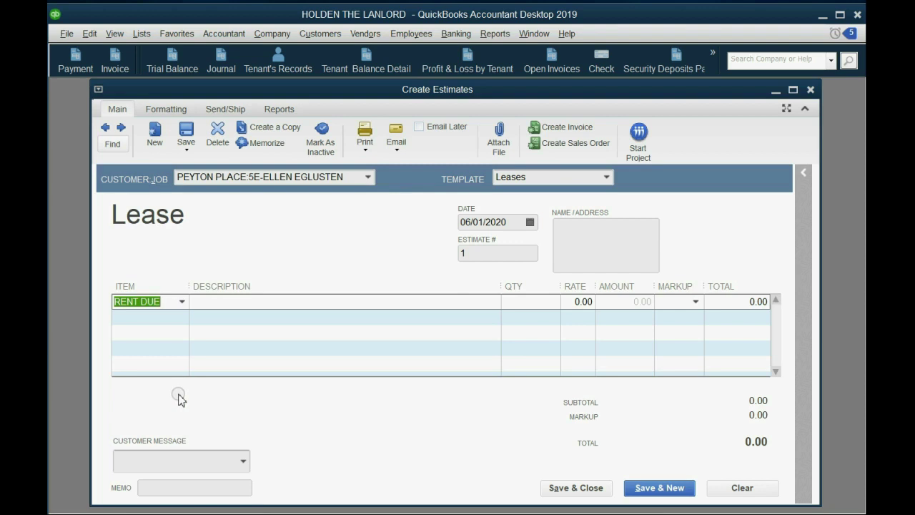
# - Set the RENT DUE line to a quantity of 24 at a rate of 2,000
pyautogui.click(515, 301)
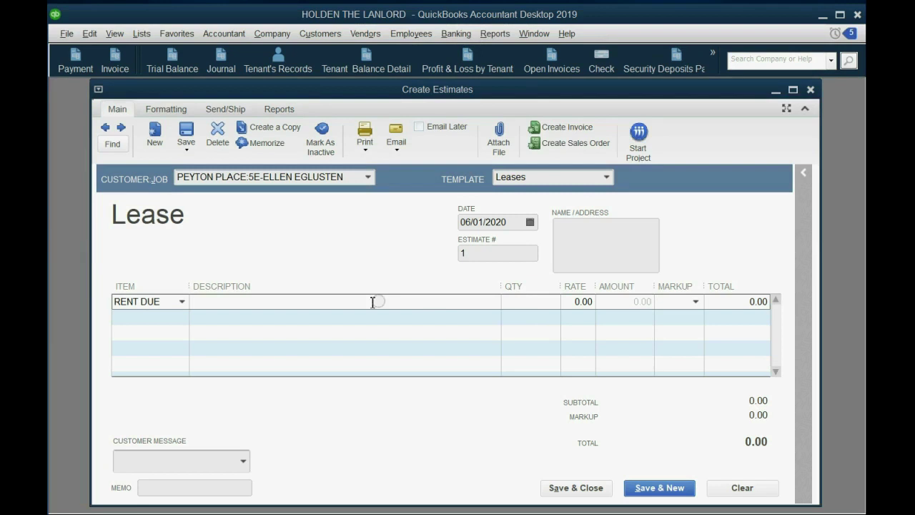
pyautogui.click(536, 304)
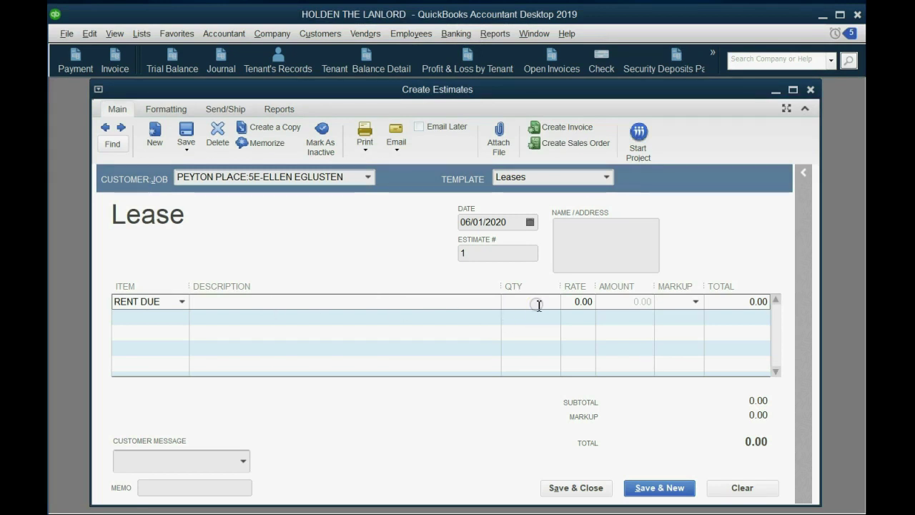
pyautogui.write('24')
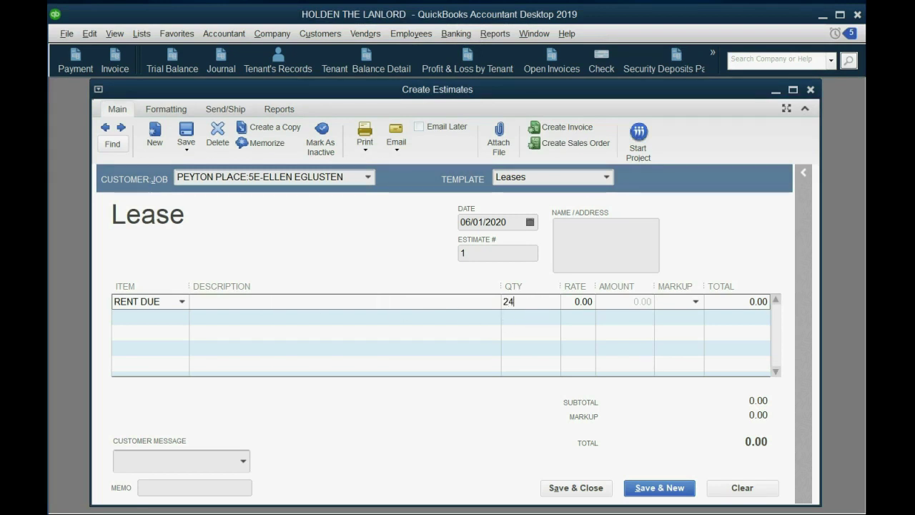
pyautogui.press('Tab')
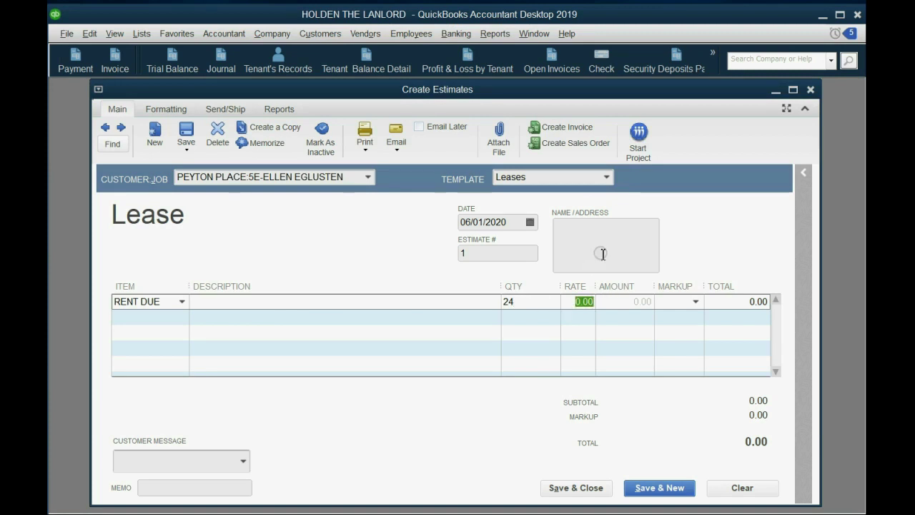
pyautogui.write('2000')
pyautogui.click(602, 254)
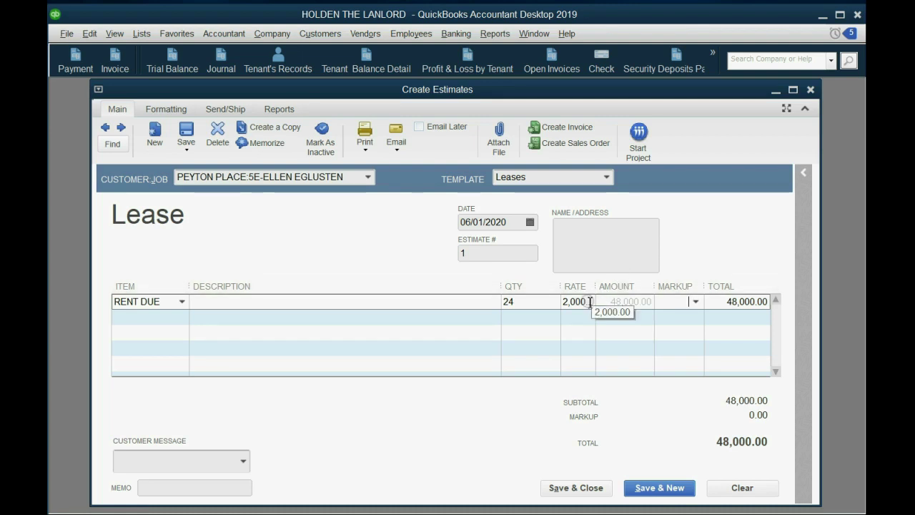
pyautogui.click(219, 459)
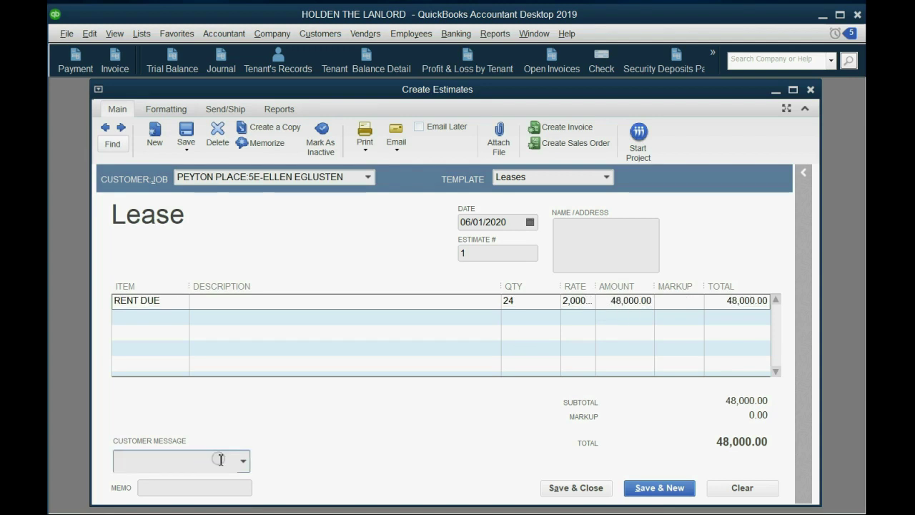
pyautogui.click(244, 461)
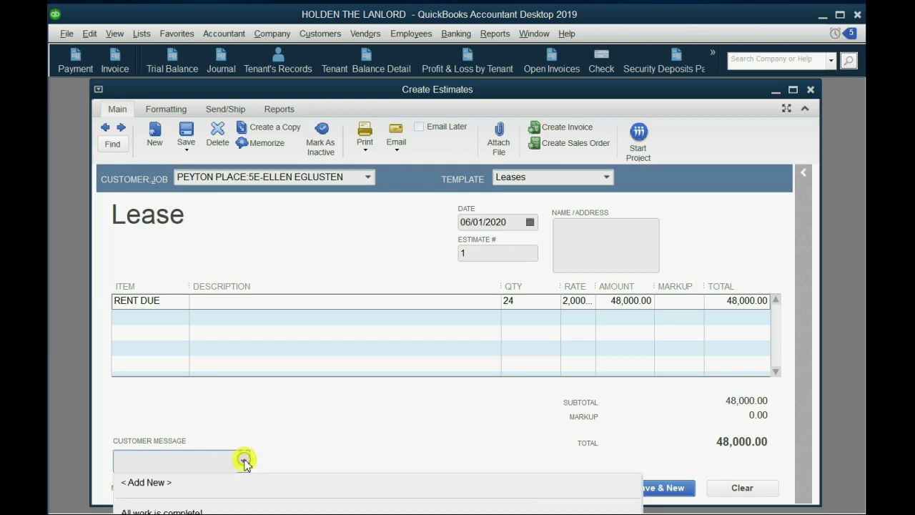
pyautogui.click(244, 461)
pyautogui.click(226, 488)
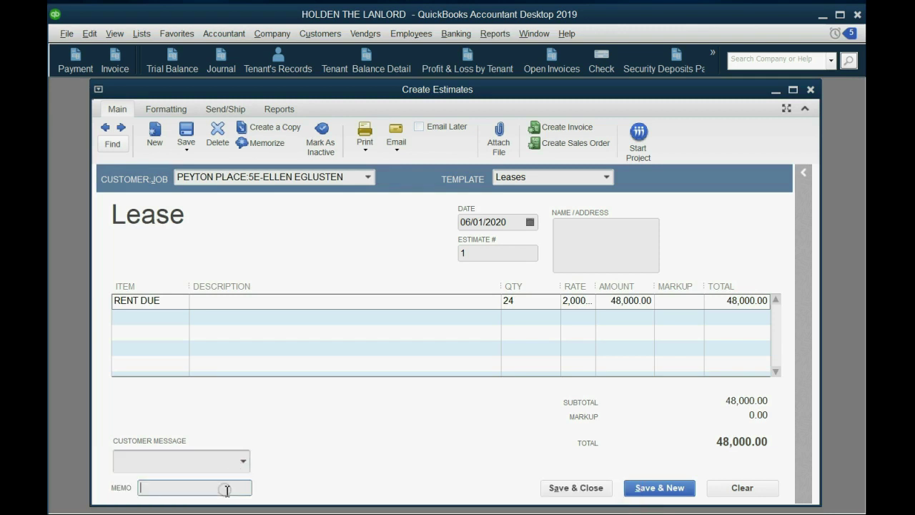
pyautogui.click(241, 322)
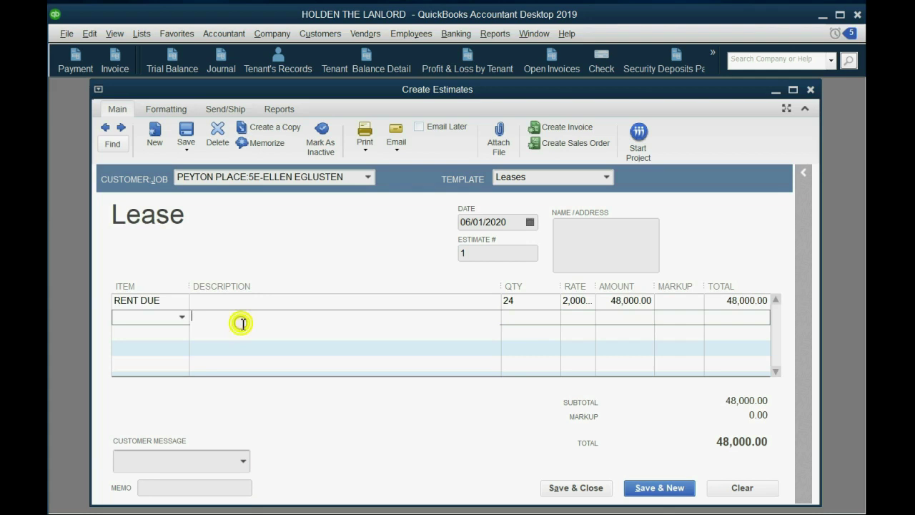
pyautogui.click(246, 338)
pyautogui.click(245, 349)
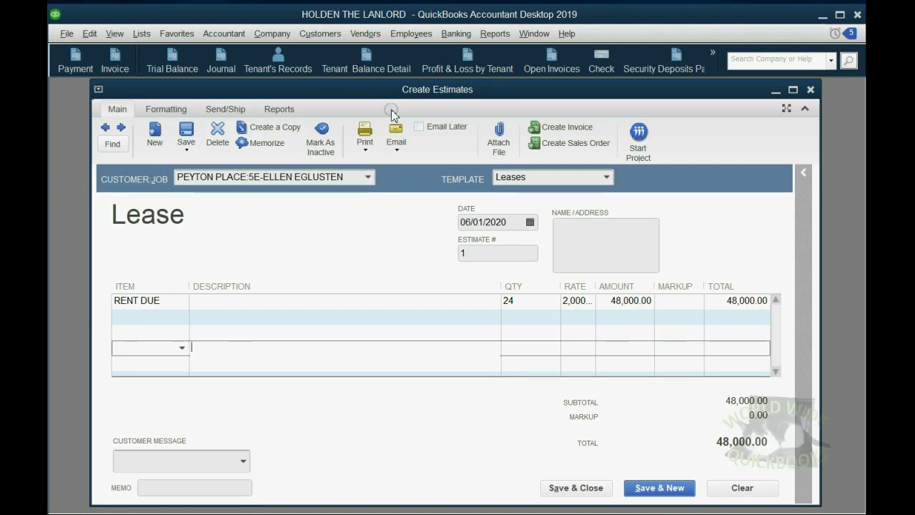
# - Save and close the lease, and open the Percent Progress on Leases report
pyautogui.click(591, 489)
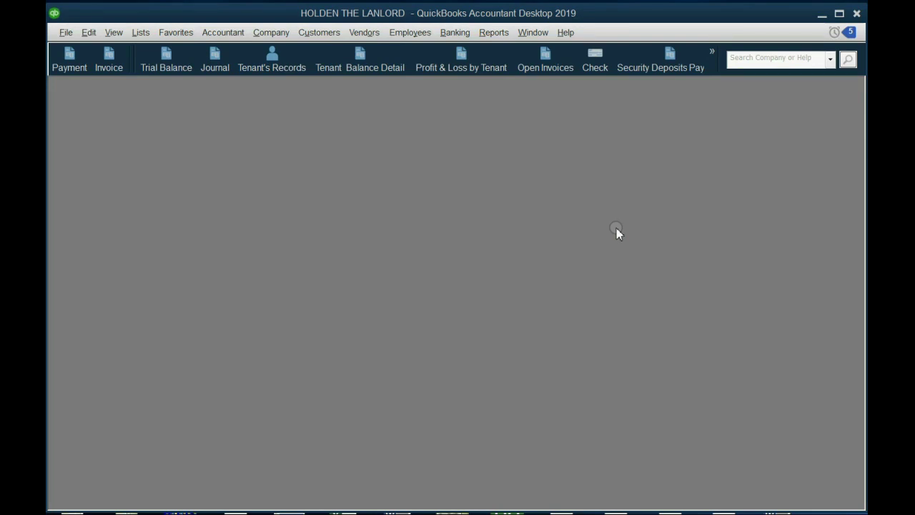
pyautogui.click(713, 63)
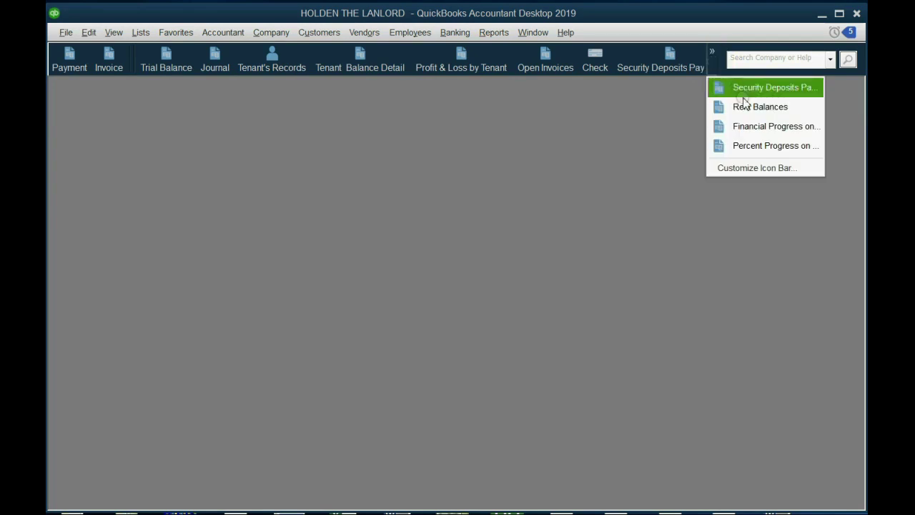
pyautogui.click(760, 146)
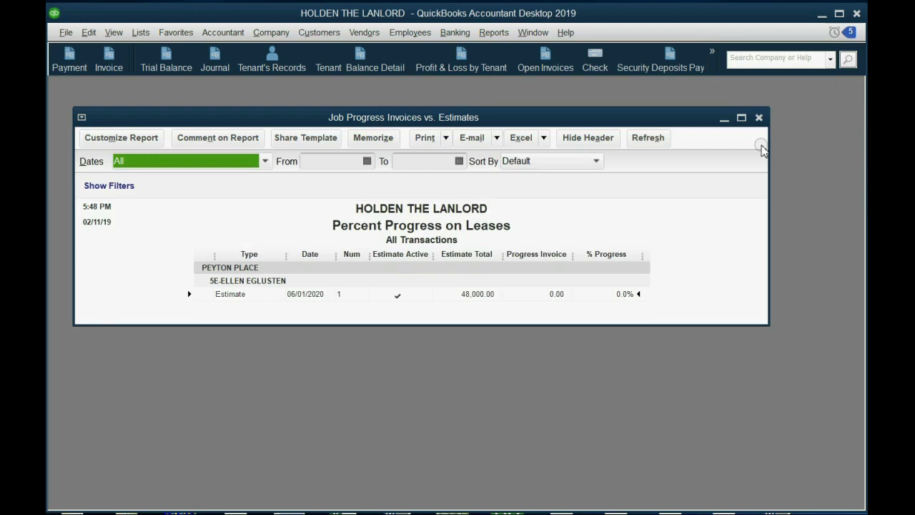
pyautogui.click(311, 297)
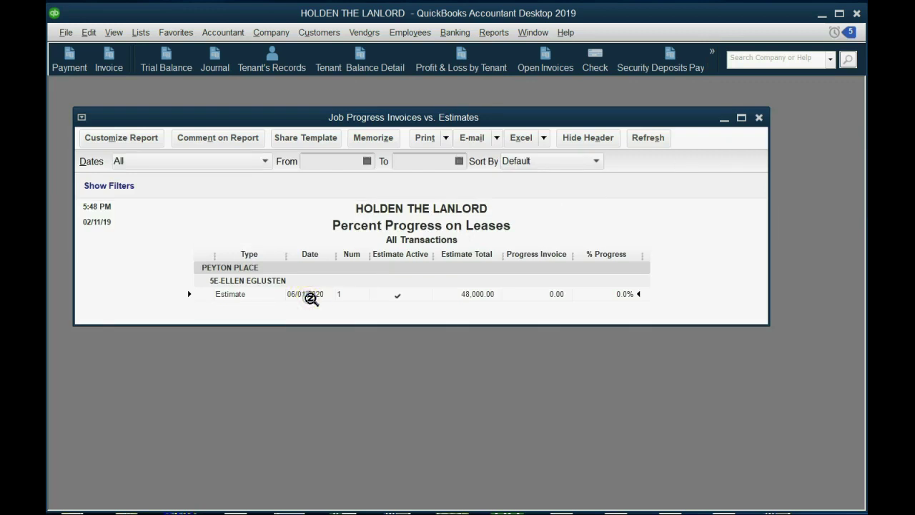
pyautogui.doubleClick(310, 298)
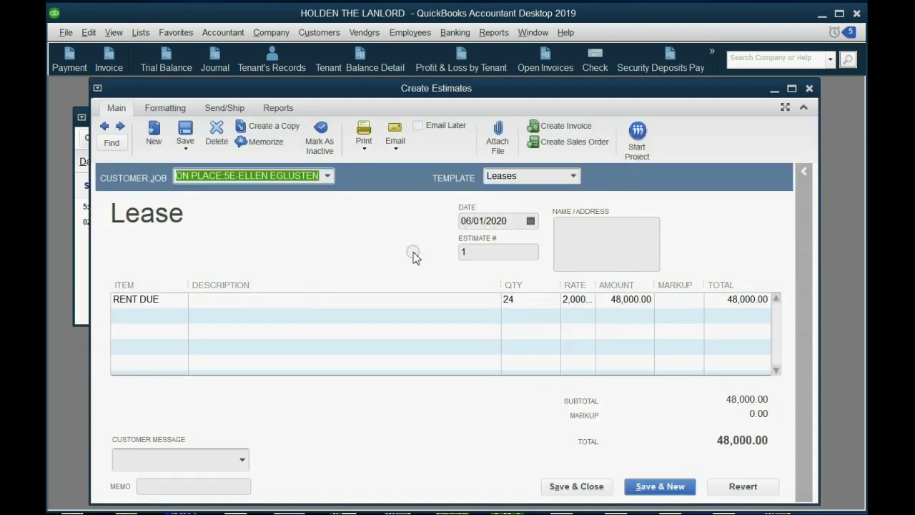
pyautogui.click(563, 129)
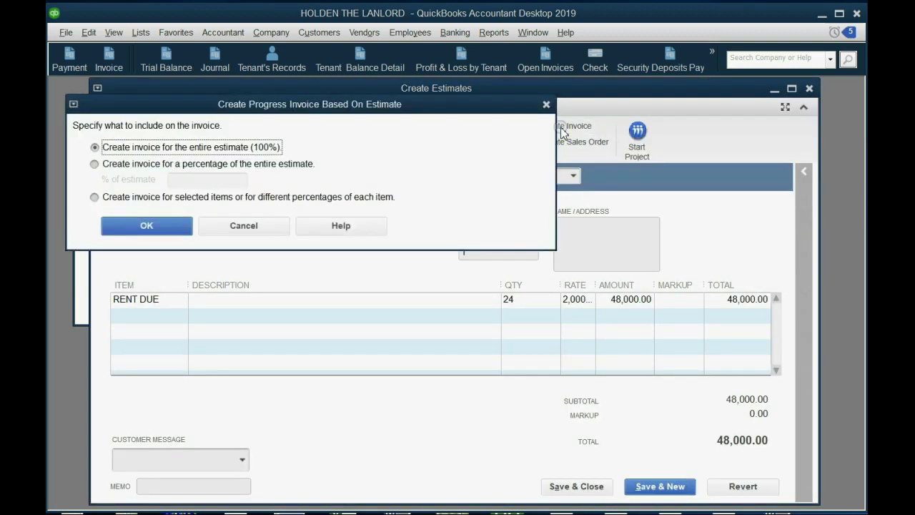
pyautogui.click(545, 105)
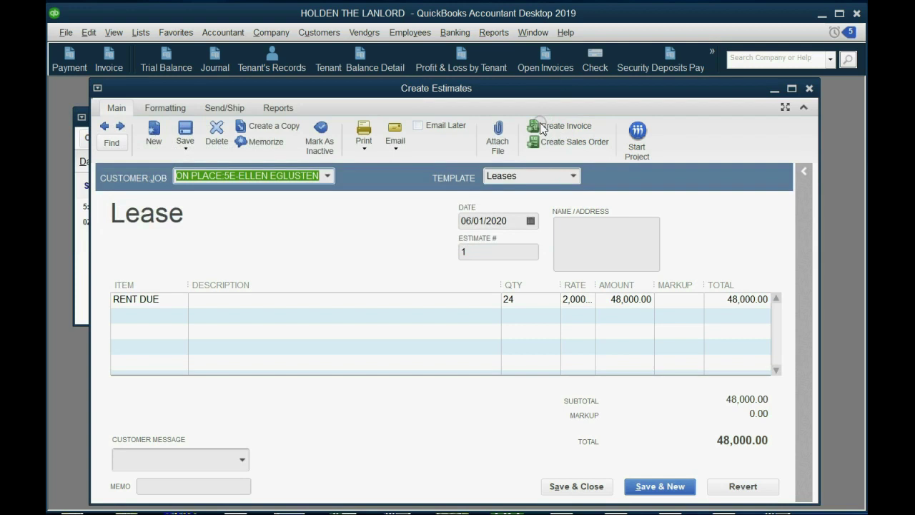
pyautogui.click(190, 225)
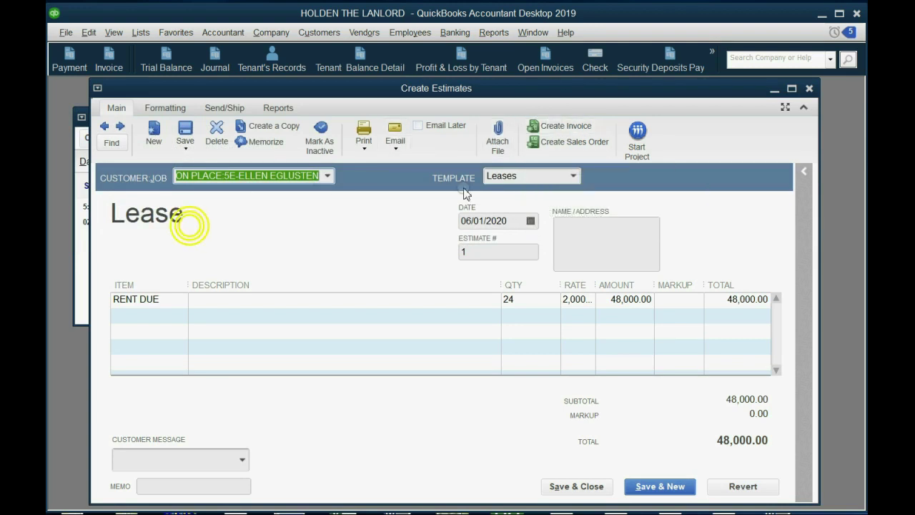
pyautogui.click(808, 88)
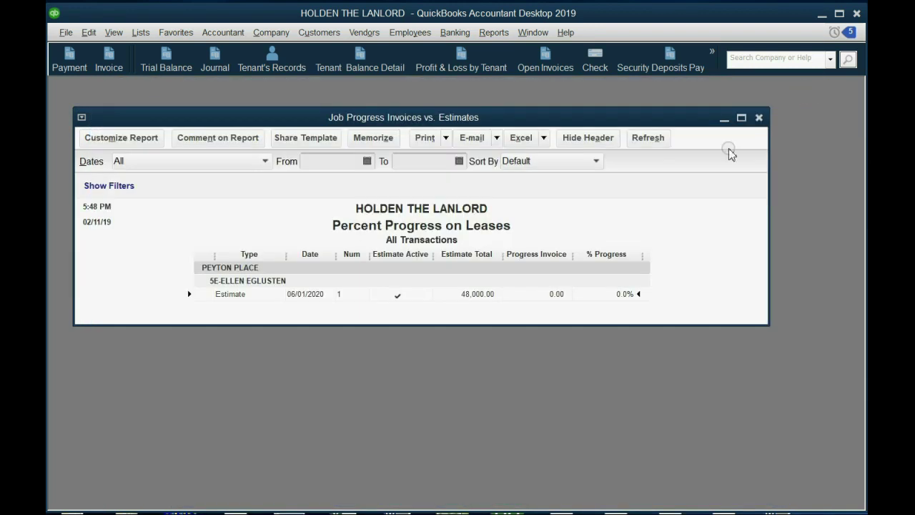
# - Close the progress report and open the unit 5E tenant's record under PEYTON PLACE in the tenant records
pyautogui.click(758, 117)
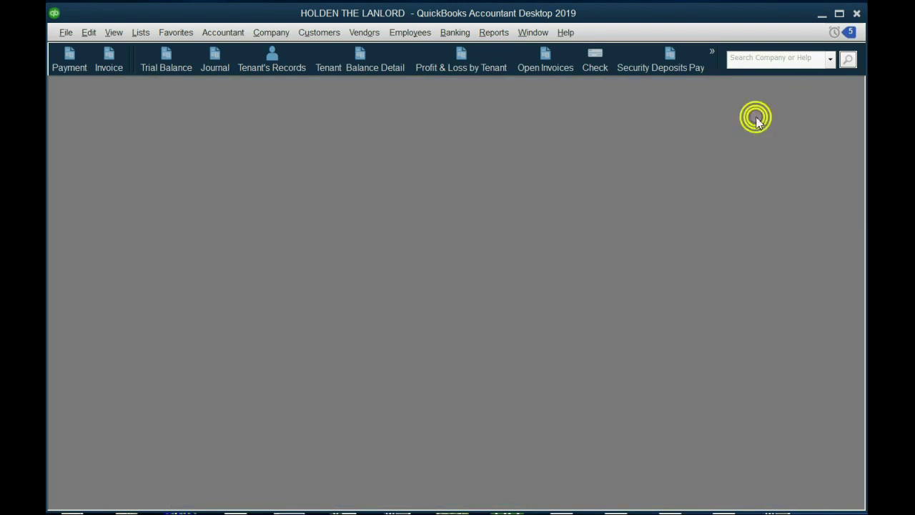
pyautogui.click(278, 70)
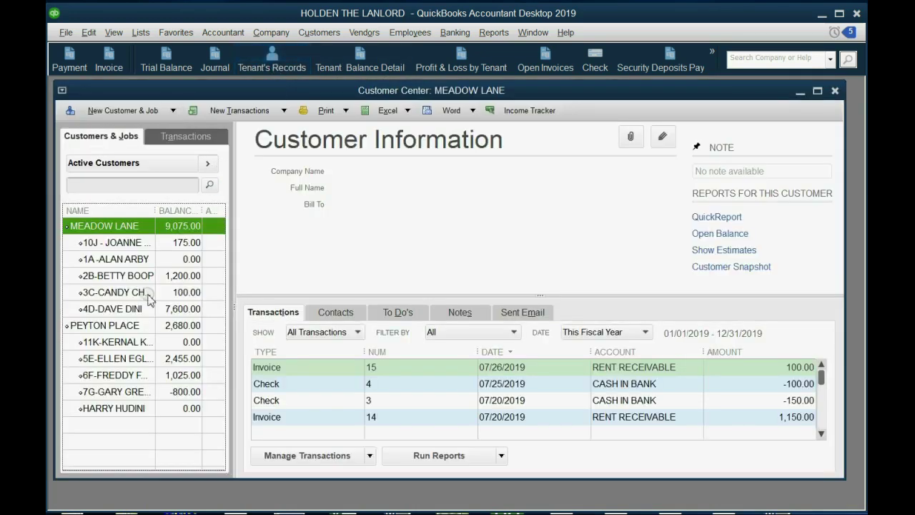
pyautogui.click(119, 358)
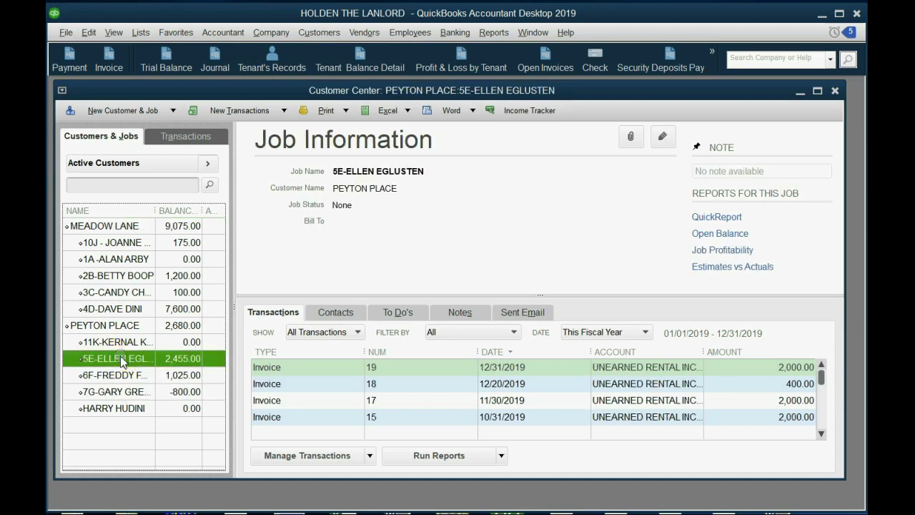
# - Show only the tenant's estimates and open the lease dated 06/01/2020
pyautogui.click(297, 333)
pyautogui.click(282, 313)
pyautogui.click(316, 333)
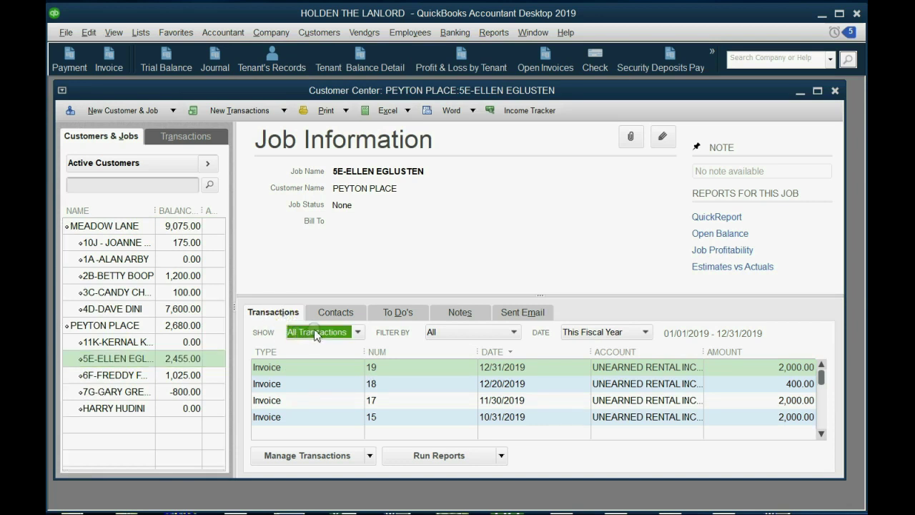
pyautogui.click(316, 332)
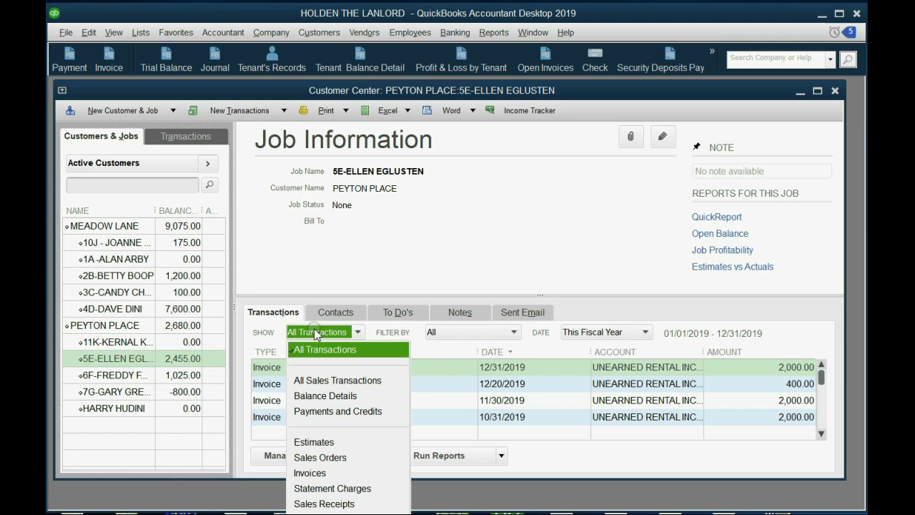
pyautogui.click(319, 443)
pyautogui.click(336, 368)
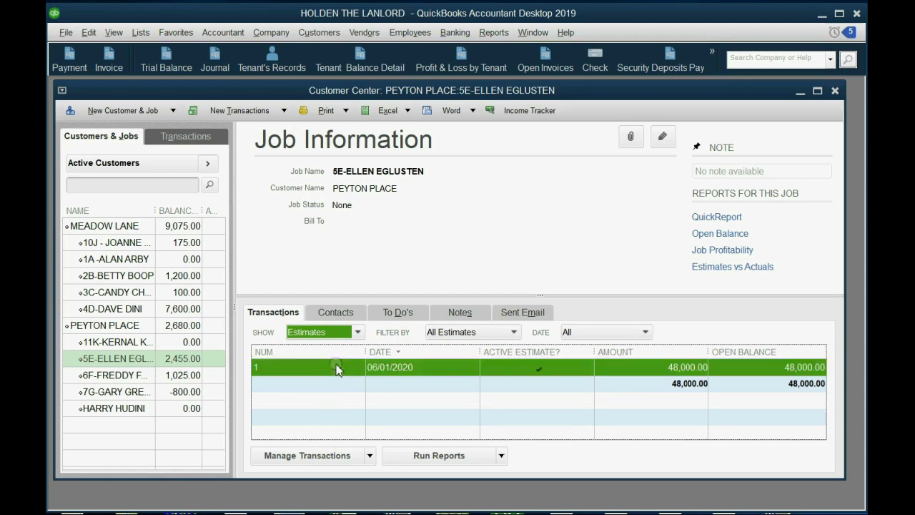
pyautogui.doubleClick(337, 368)
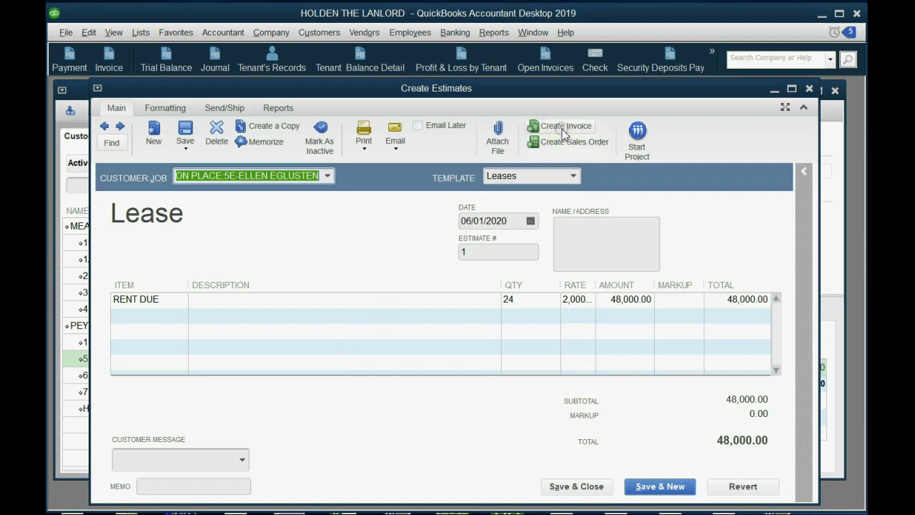
# - Start a progress invoice from the lease, choosing the option for selected items or for different percentages of each item
pyautogui.click(518, 220)
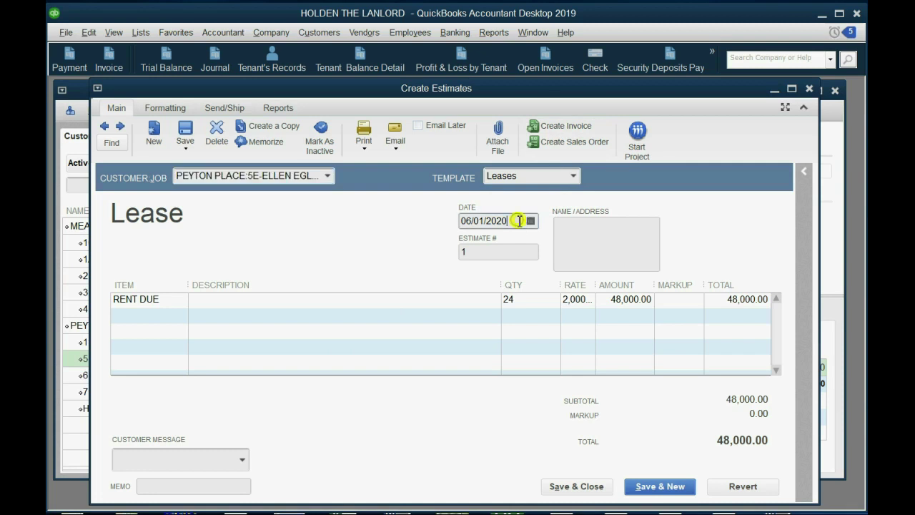
pyautogui.click(551, 126)
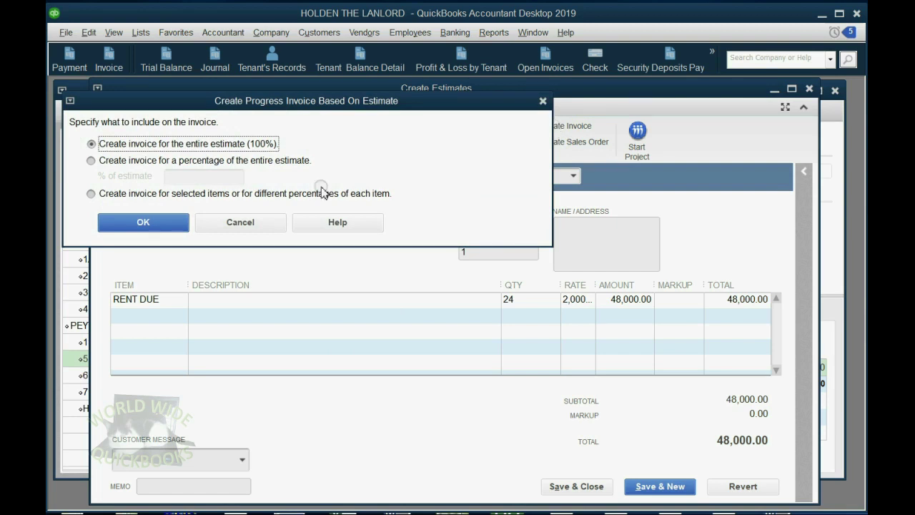
pyautogui.click(166, 145)
pyautogui.click(174, 160)
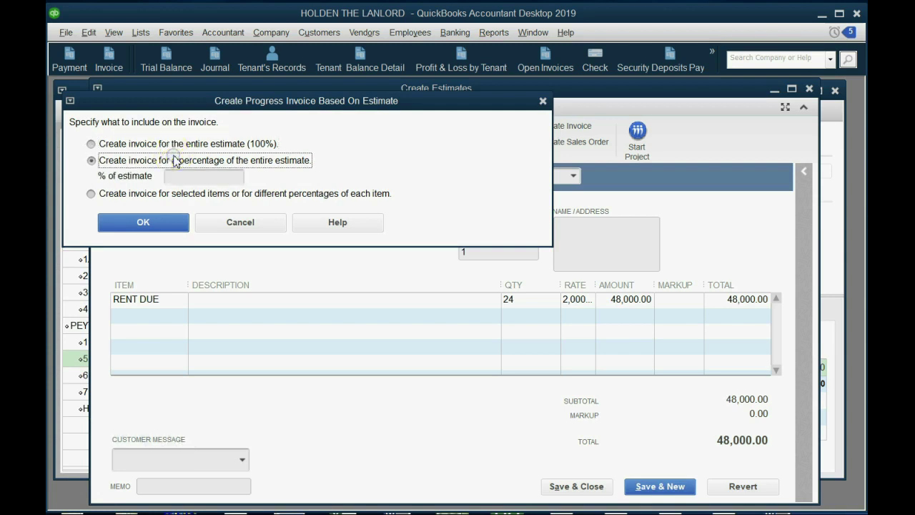
pyautogui.click(90, 193)
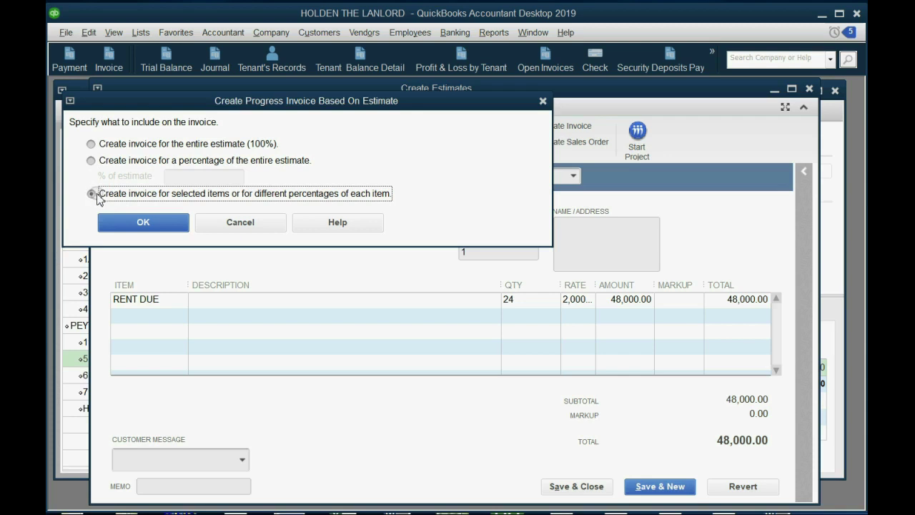
pyautogui.click(131, 223)
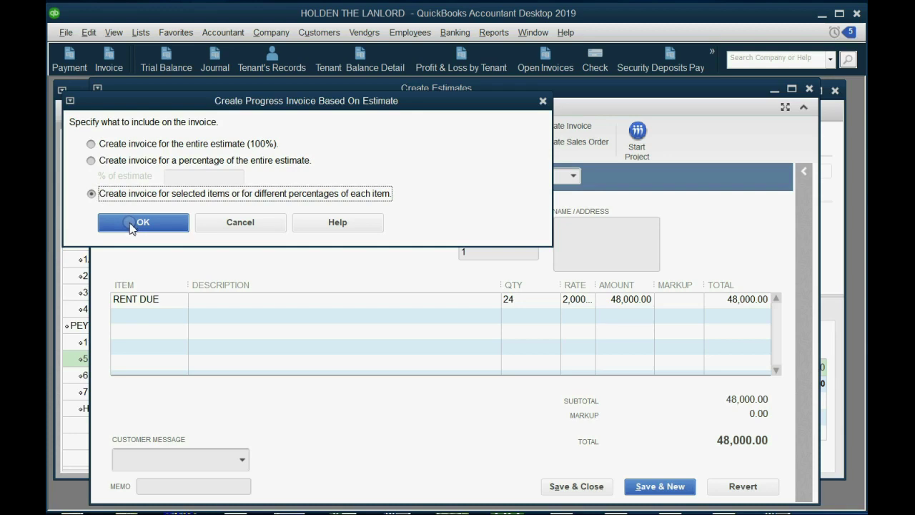
pyautogui.click(132, 223)
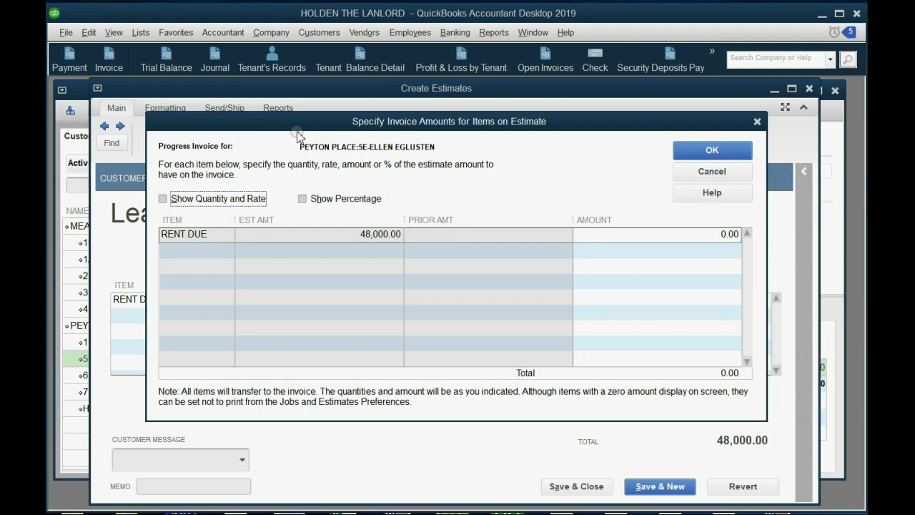
# - Show quantity and rate as well as percentage for the invoice items, and widen the QTY column
pyautogui.moveTo(298, 129)
pyautogui.mouseDown()
pyautogui.moveTo(306, 131)
pyautogui.moveTo(297, 131)
pyautogui.mouseUp()
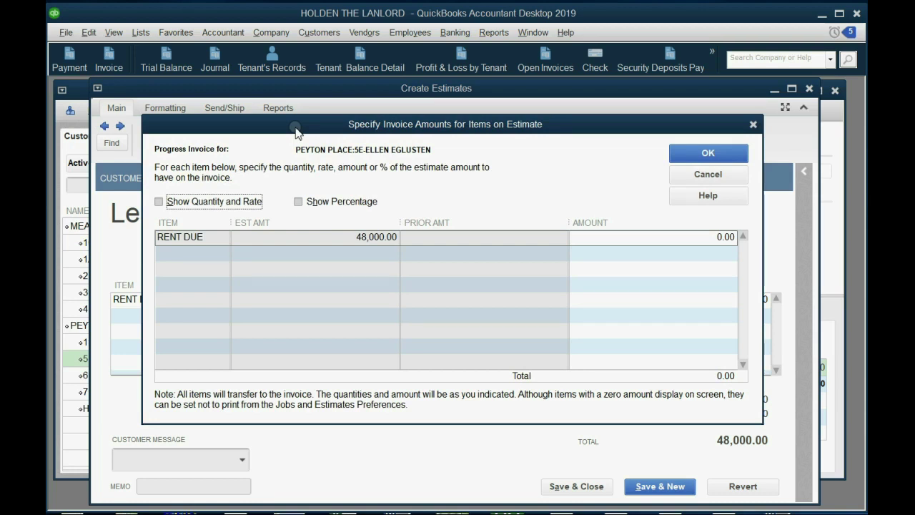
pyautogui.click(212, 204)
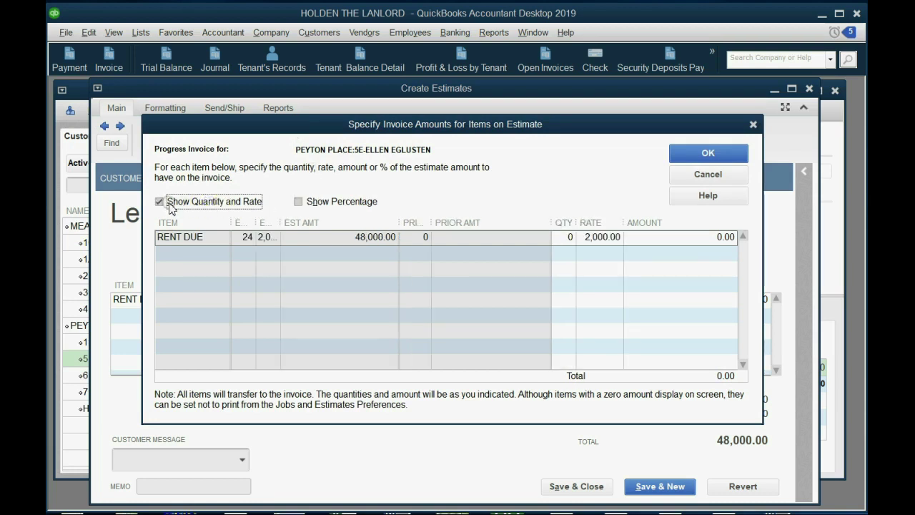
pyautogui.click(297, 203)
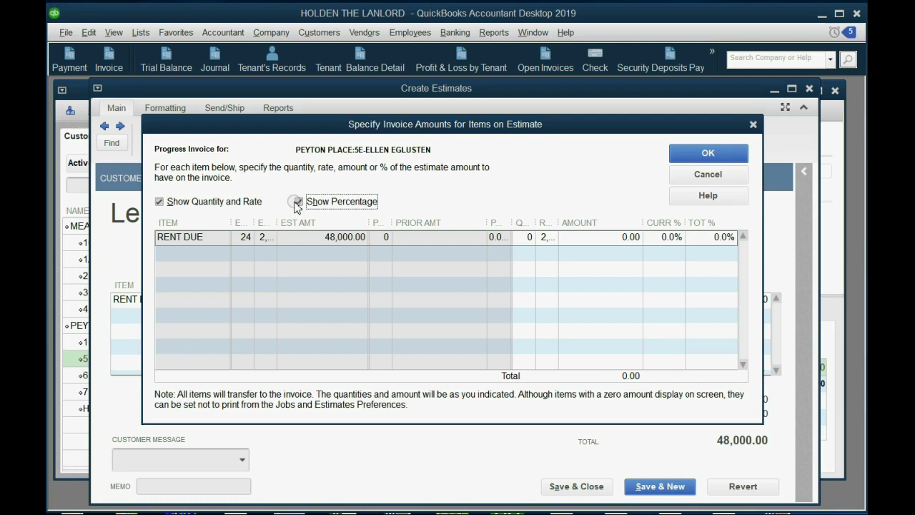
pyautogui.moveTo(512, 223); pyautogui.dragTo(488, 222)
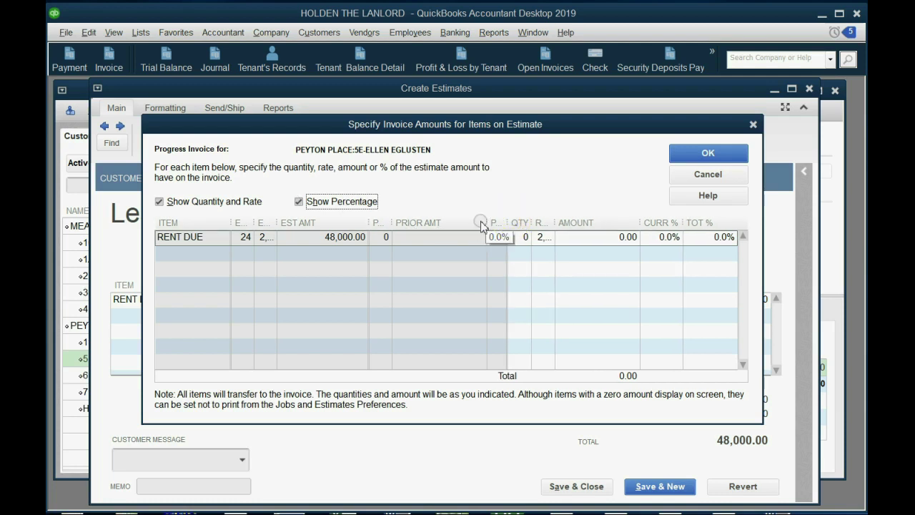
# - Set the RENT DUE quantity to invoice to 1 and generate the progress invoice
pyautogui.click(524, 238)
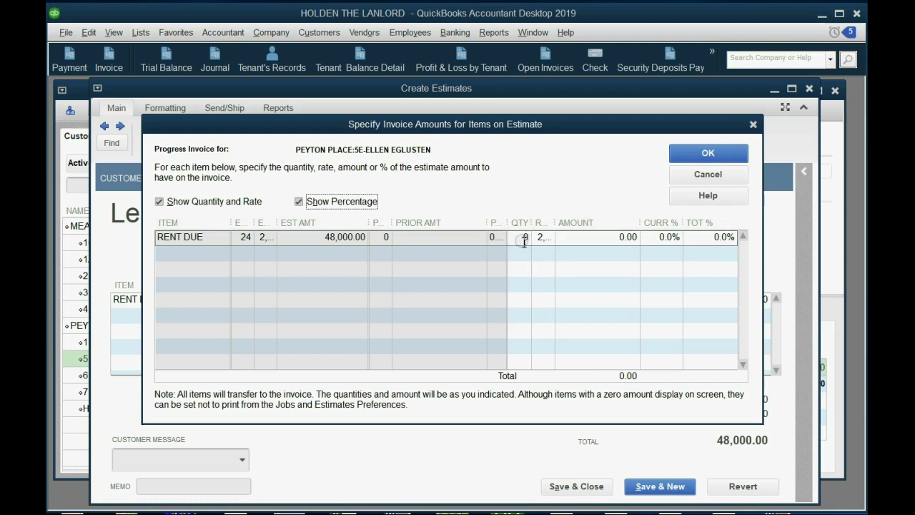
pyautogui.click(524, 241)
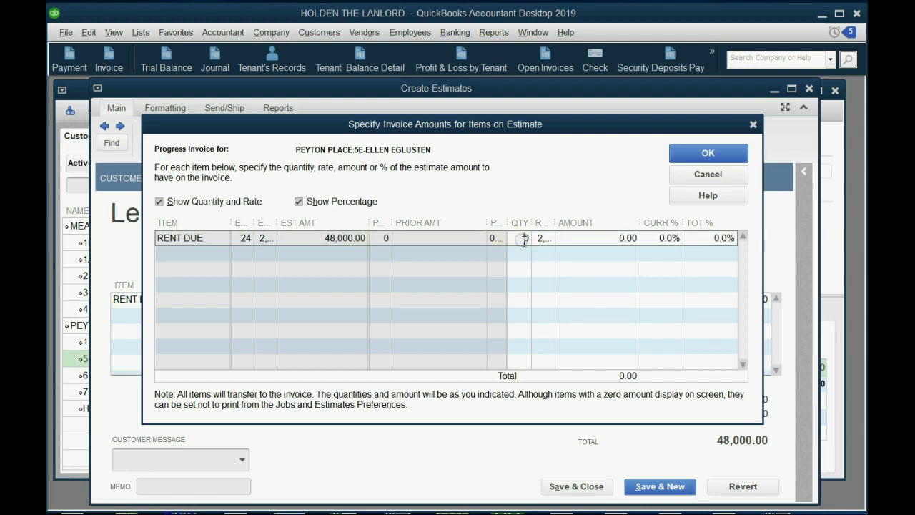
pyautogui.doubleClick(524, 240)
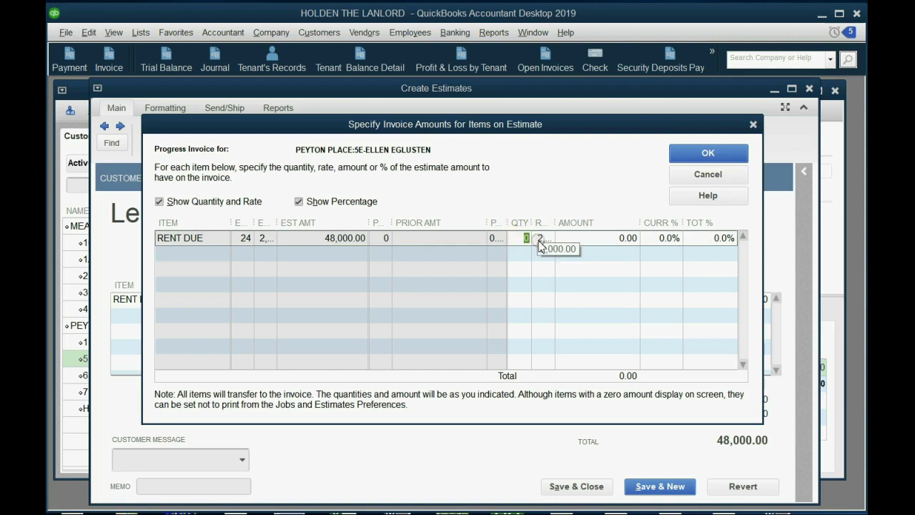
pyautogui.write('1')
pyautogui.press('Tab')
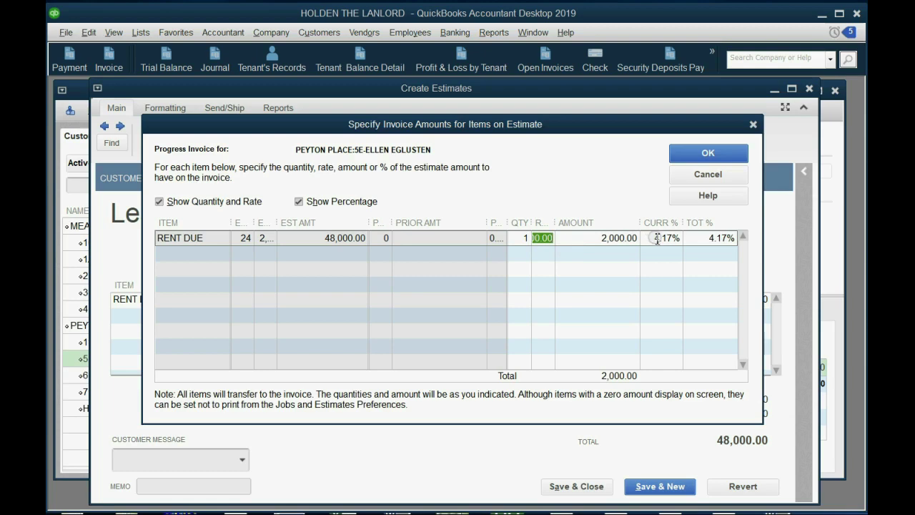
pyautogui.click(721, 154)
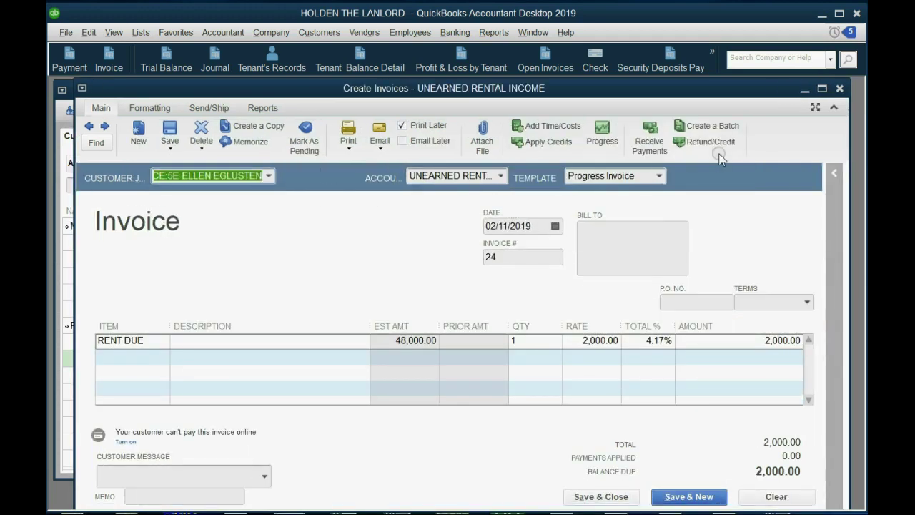
# - Date the progress invoice 06/30/2020 and set its account to RENT RECEIVABLE
pyautogui.click(536, 341)
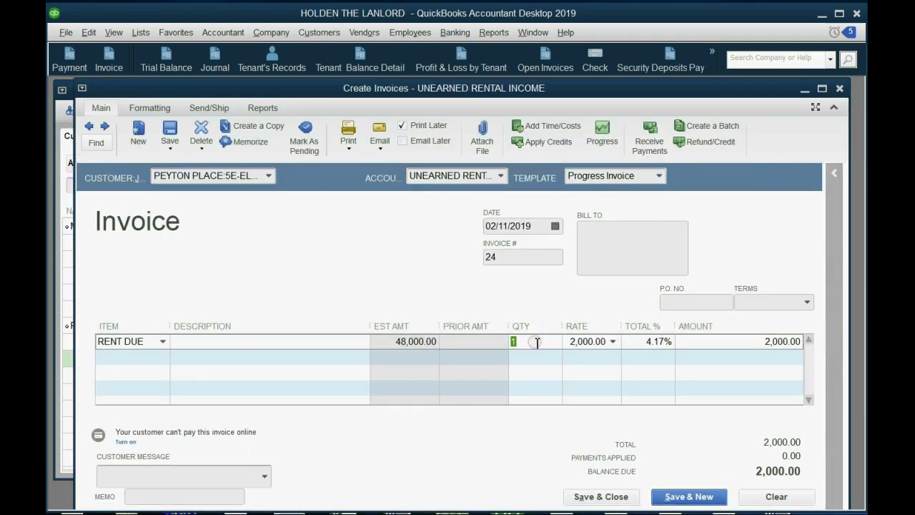
pyautogui.click(537, 342)
pyautogui.click(543, 226)
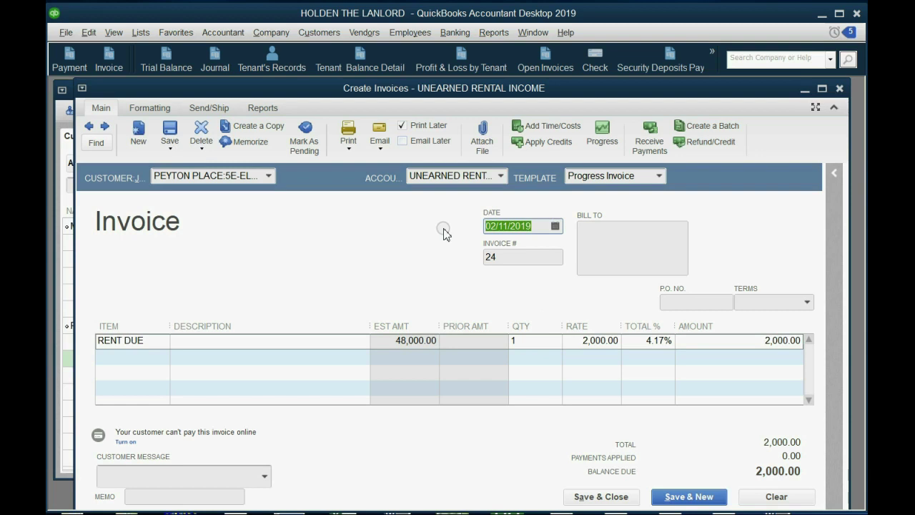
pyautogui.write('0')
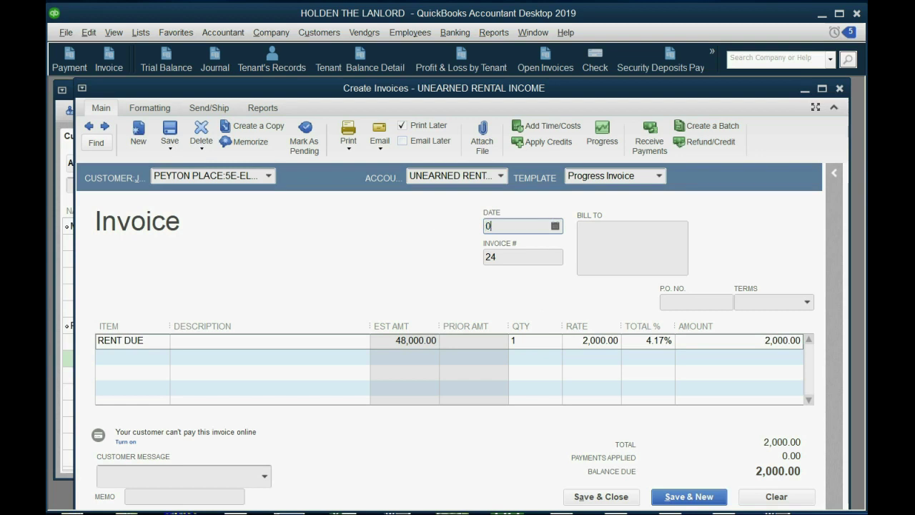
pyautogui.write('6/30')
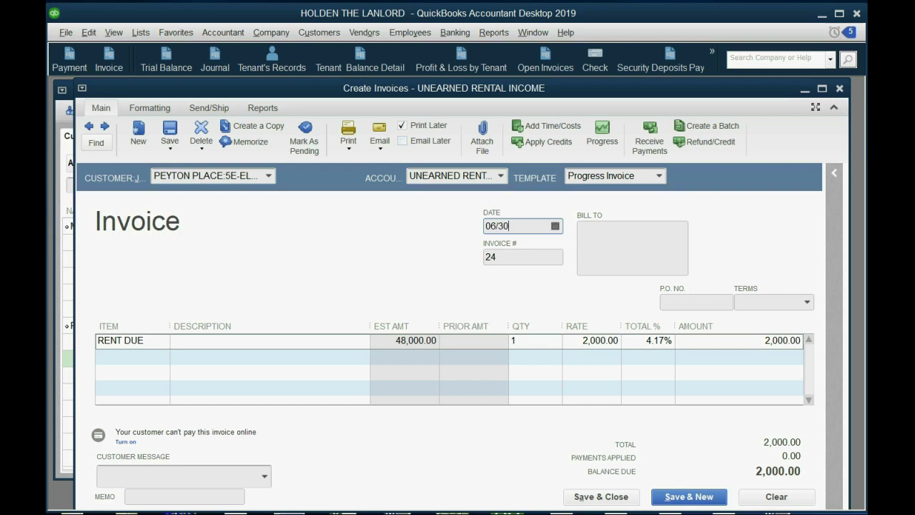
pyautogui.write('/2020')
pyautogui.click(469, 358)
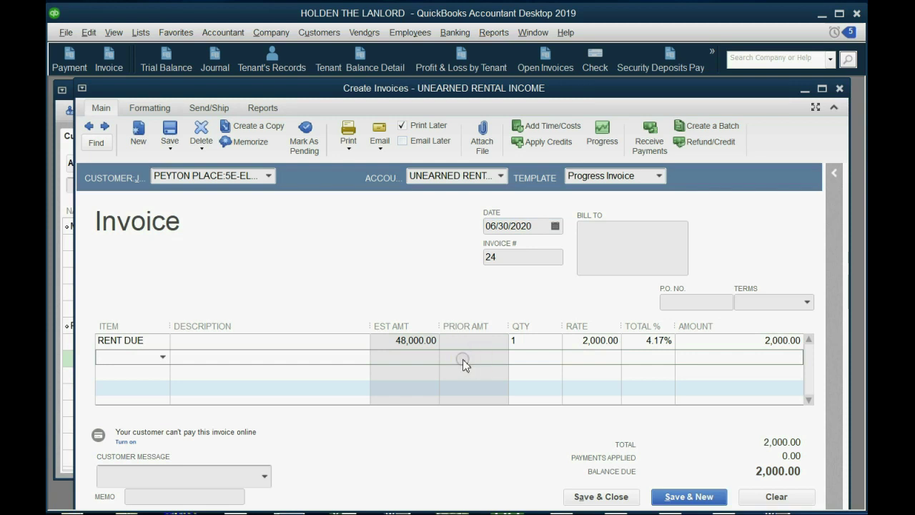
pyautogui.click(502, 176)
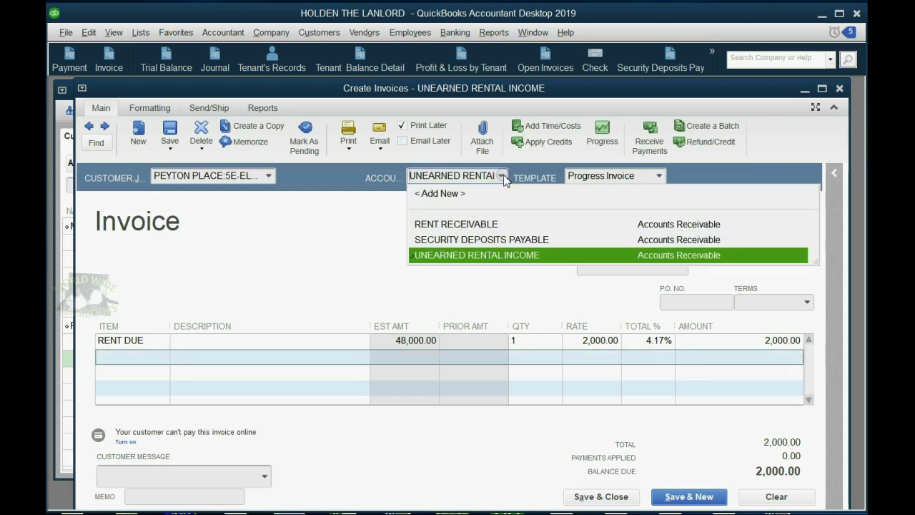
pyautogui.click(497, 224)
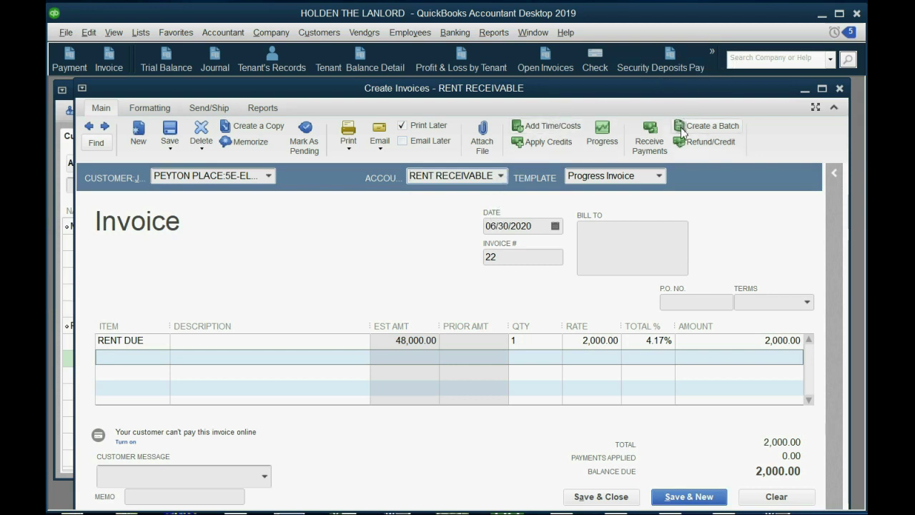
# - Save and close the progress invoice, and check the lease's invoiced amount and percentage in the Percent Progress on Leases report
pyautogui.click(591, 499)
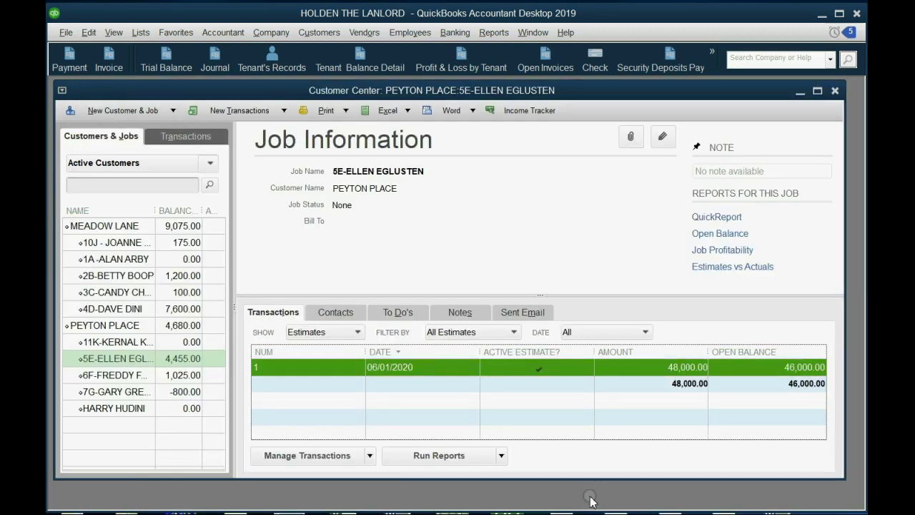
pyautogui.click(712, 57)
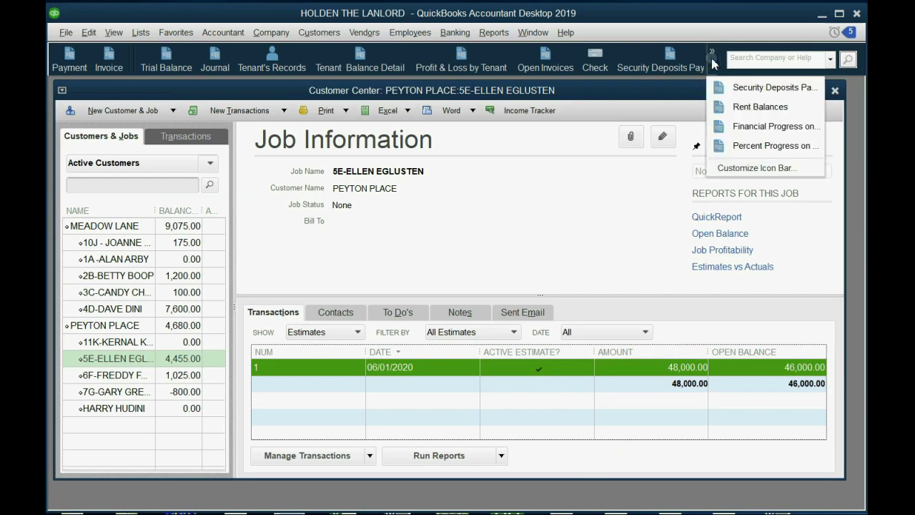
pyautogui.click(741, 145)
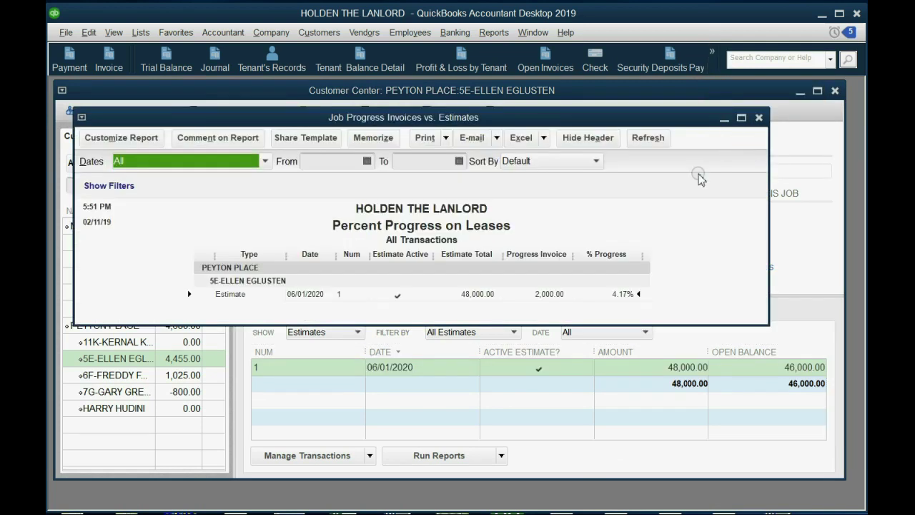
pyautogui.click(614, 294)
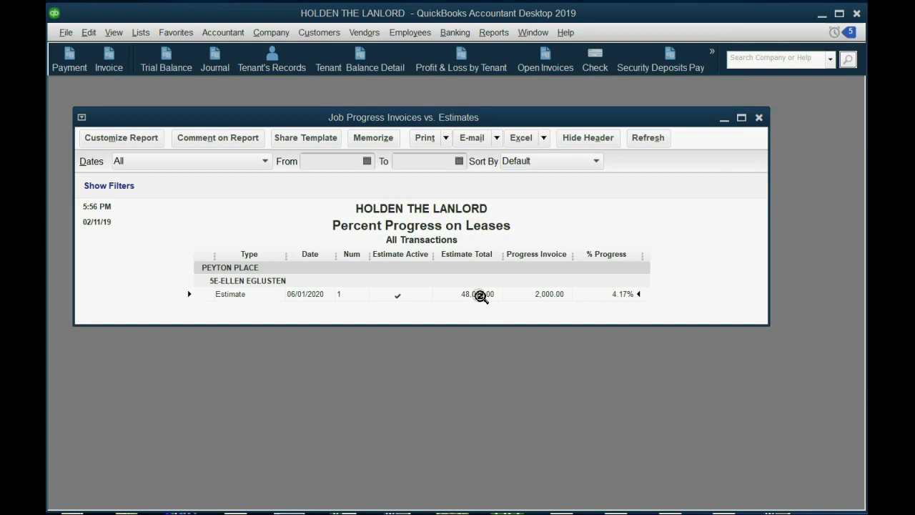
pyautogui.doubleClick(540, 295)
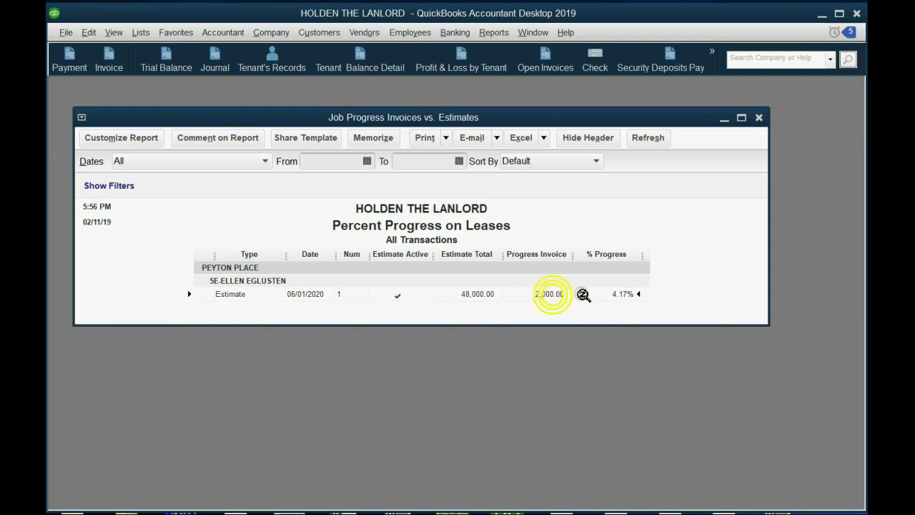
pyautogui.click(572, 293)
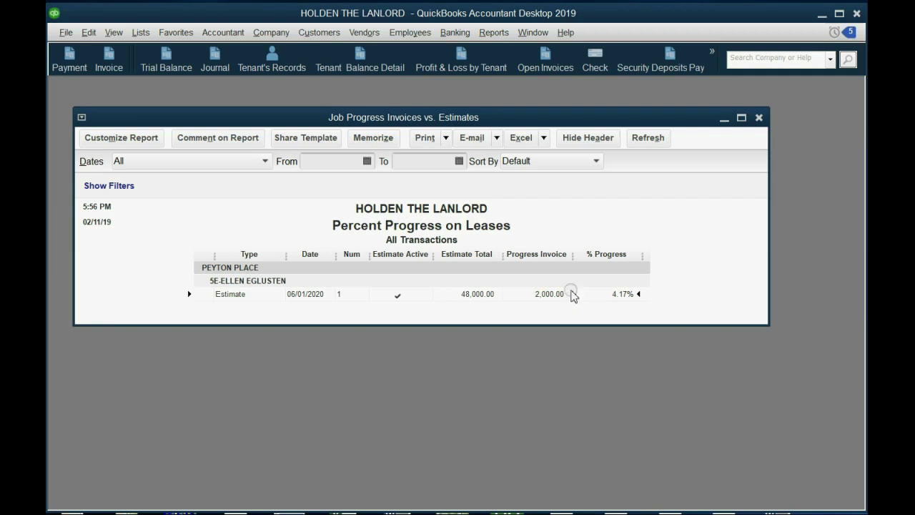
pyautogui.click(615, 296)
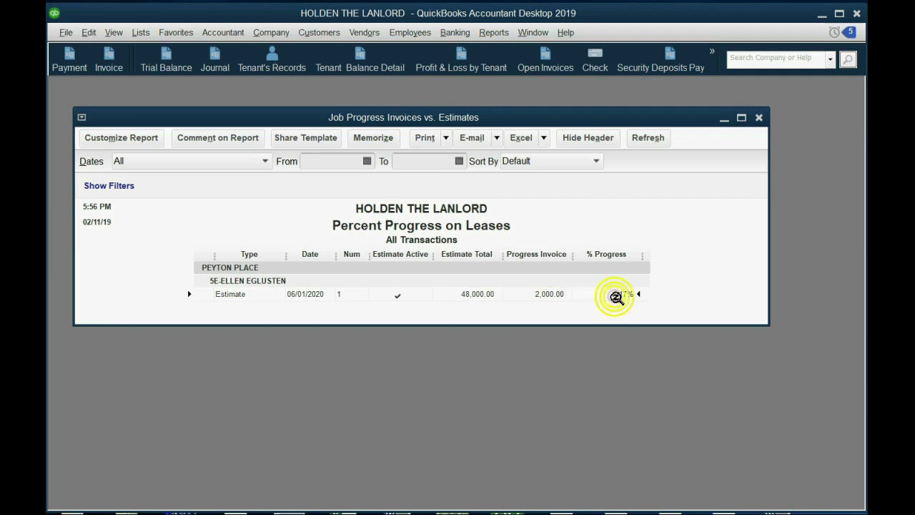
pyautogui.click(548, 294)
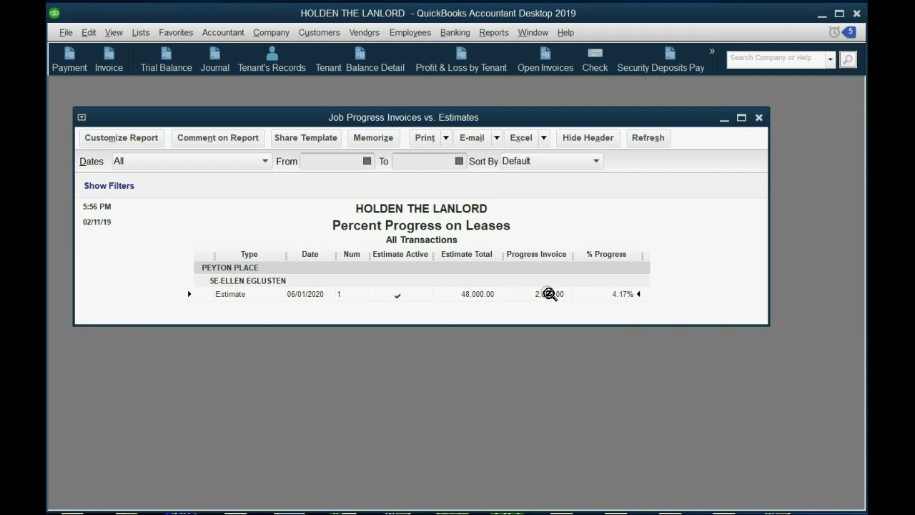
# - Open the lease from the progress report and widen the PRIOR QTY column in its invoice amounts dialog, cancelling without creating an invoice
pyautogui.doubleClick(480, 295)
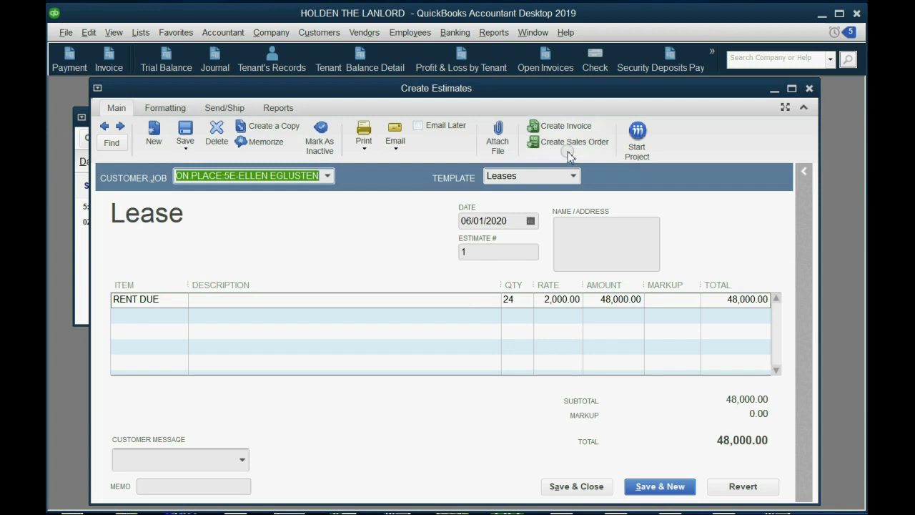
pyautogui.click(565, 126)
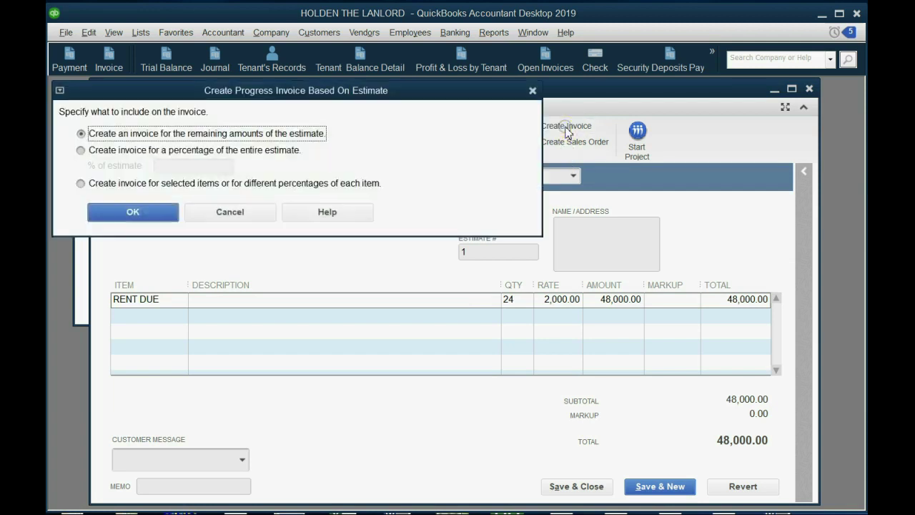
pyautogui.click(184, 185)
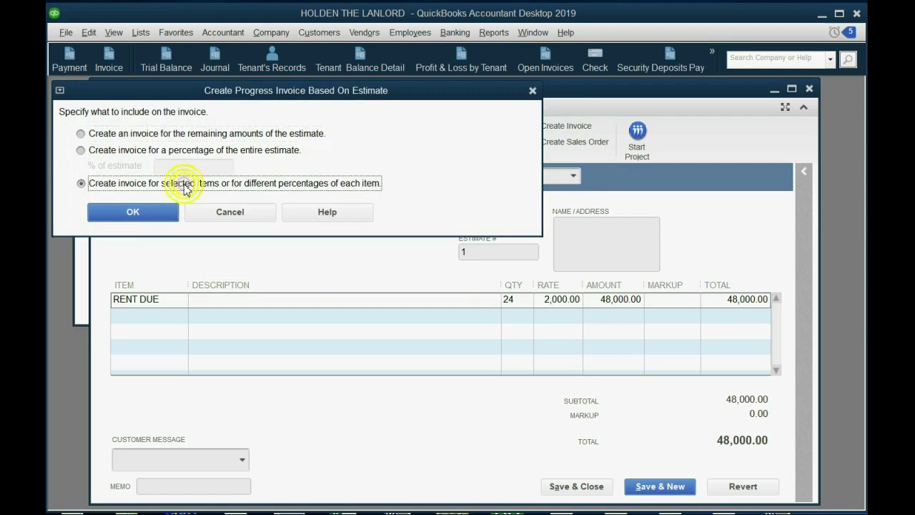
pyautogui.click(159, 213)
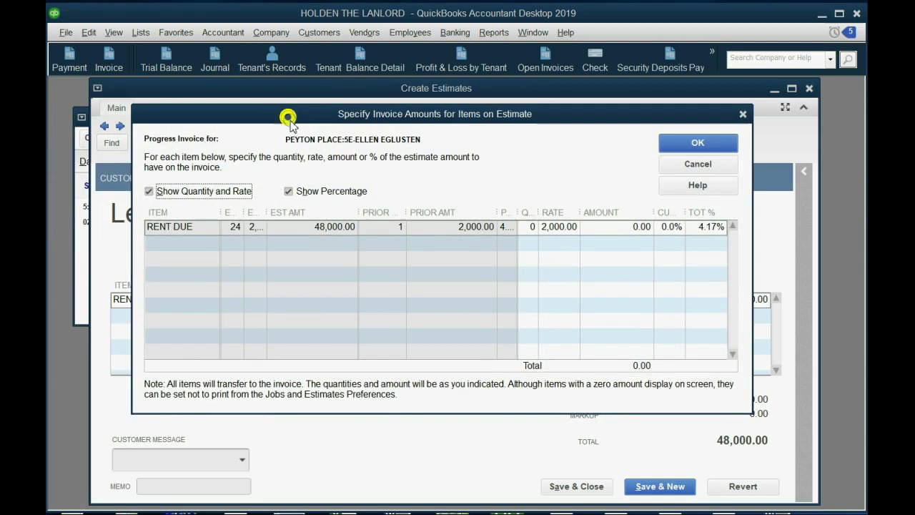
pyautogui.moveTo(288, 117); pyautogui.dragTo(294, 145)
pyautogui.moveTo(410, 237); pyautogui.dragTo(429, 236)
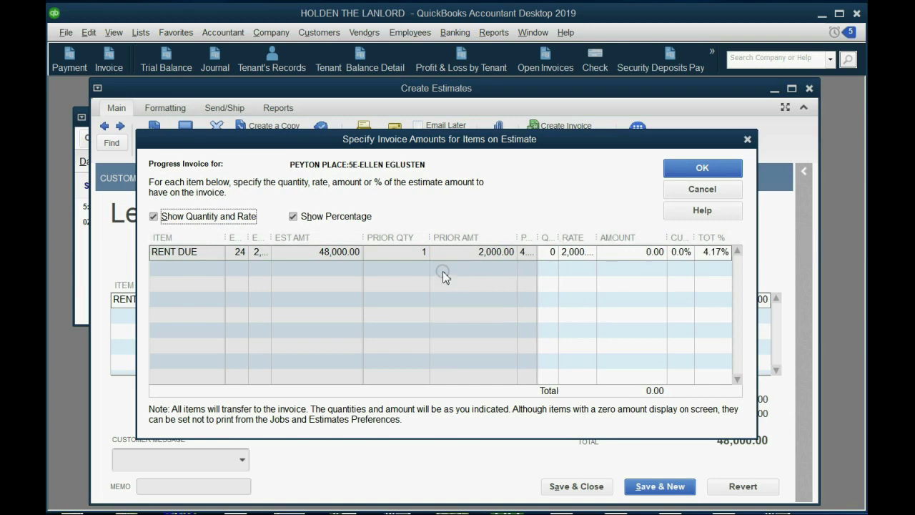
pyautogui.click(680, 189)
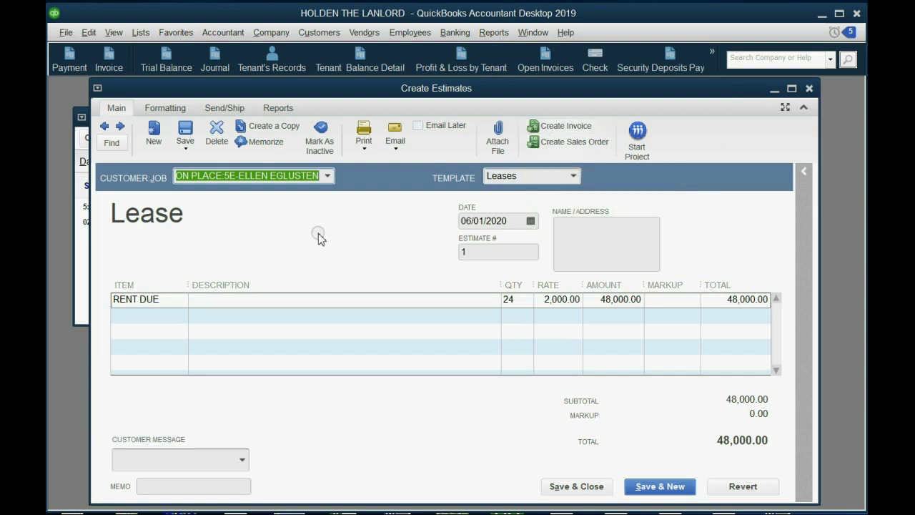
# - Create a progress invoice from the lease for selected items, with a RENT DUE quantity of 1
pyautogui.click(549, 130)
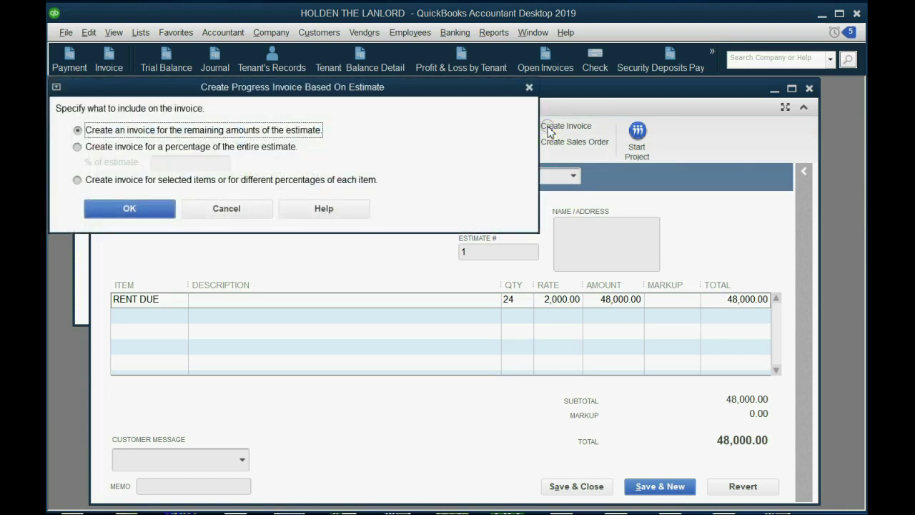
pyautogui.click(174, 184)
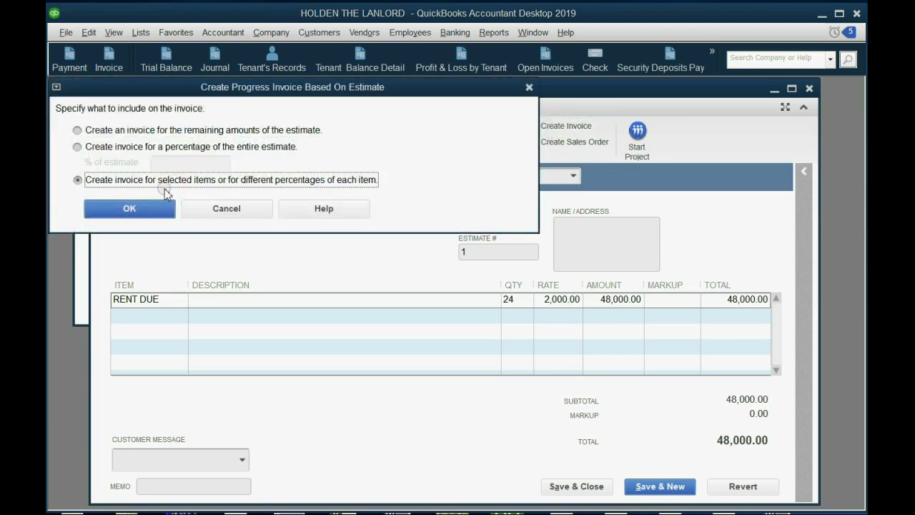
pyautogui.click(151, 208)
pyautogui.click(150, 213)
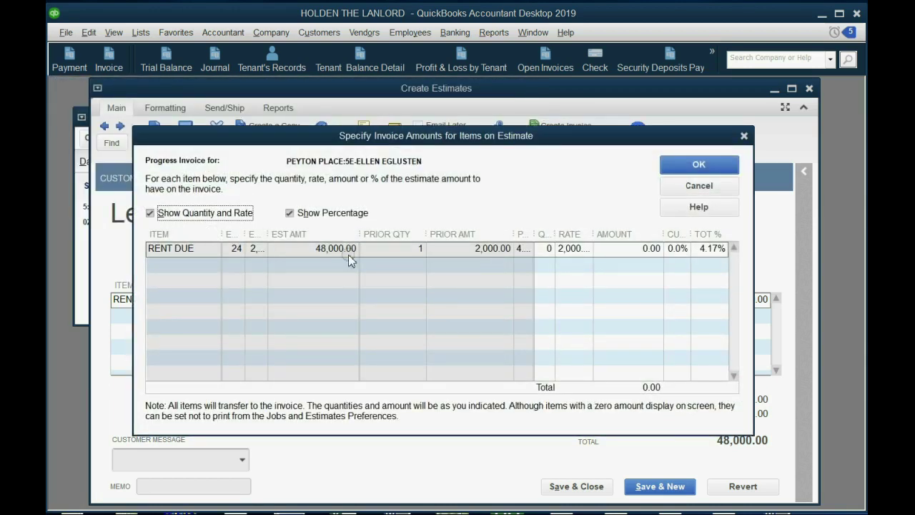
pyautogui.click(541, 248)
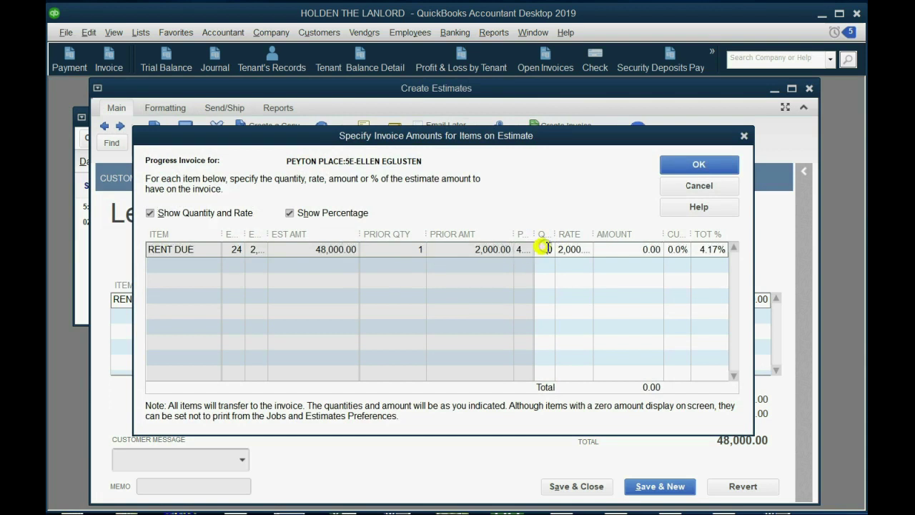
pyautogui.write('1')
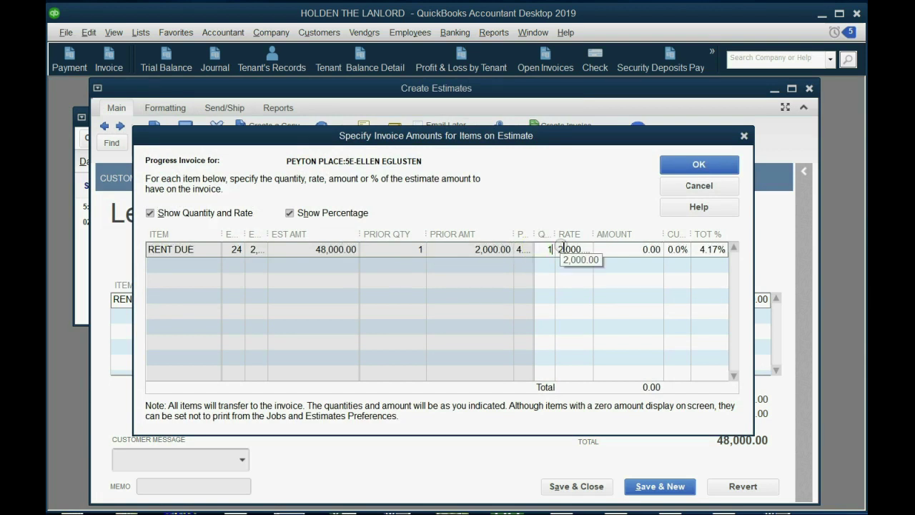
pyautogui.press('Tab')
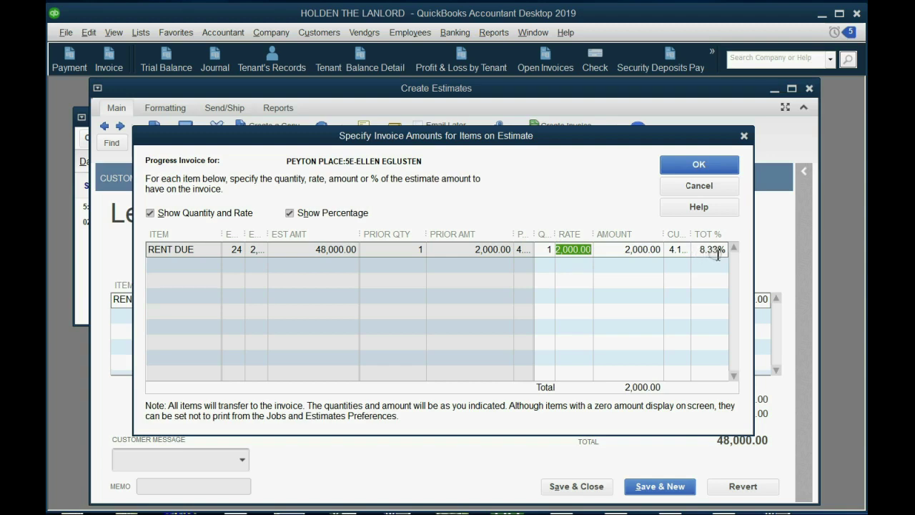
pyautogui.click(696, 164)
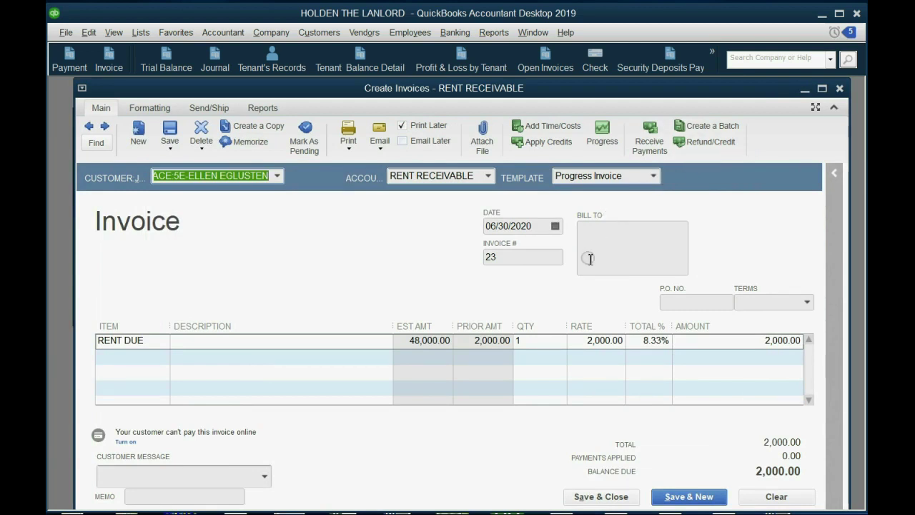
# - Date the progress invoice 07/31/2020 and save and close it
pyautogui.click(555, 225)
pyautogui.click(599, 248)
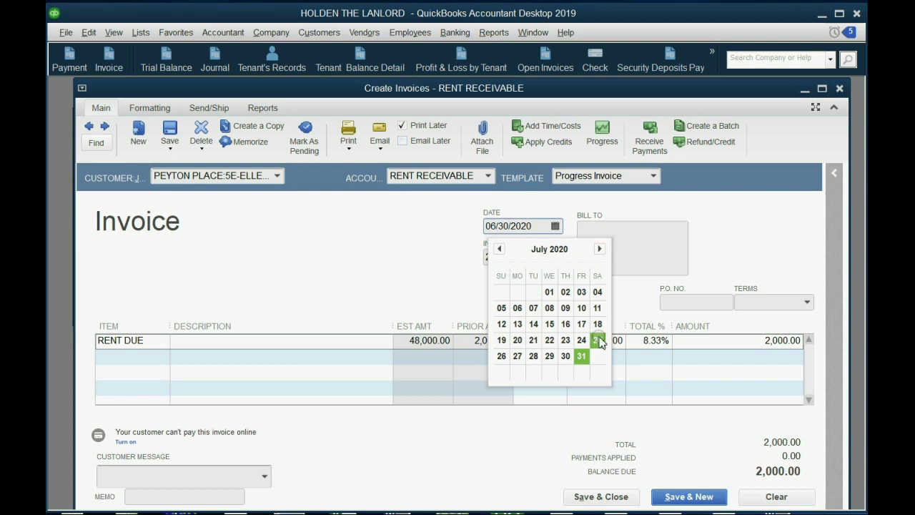
pyautogui.click(581, 355)
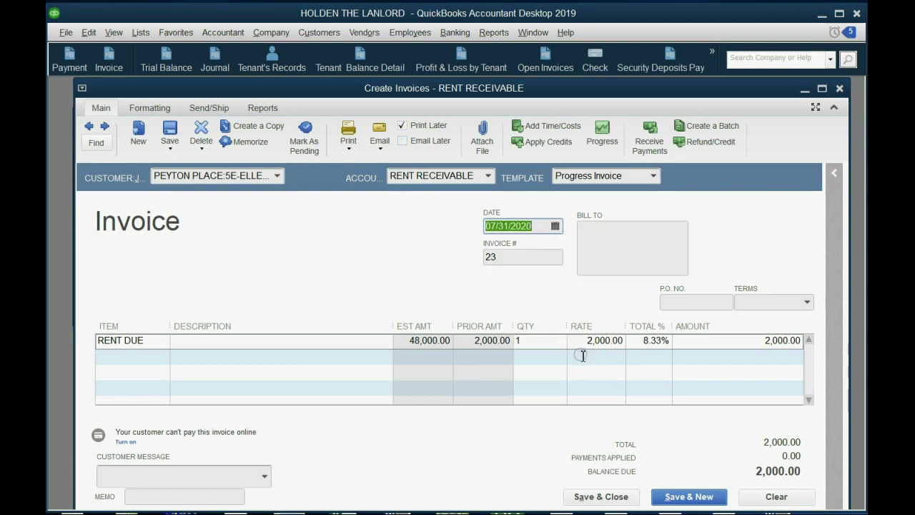
pyautogui.click(584, 501)
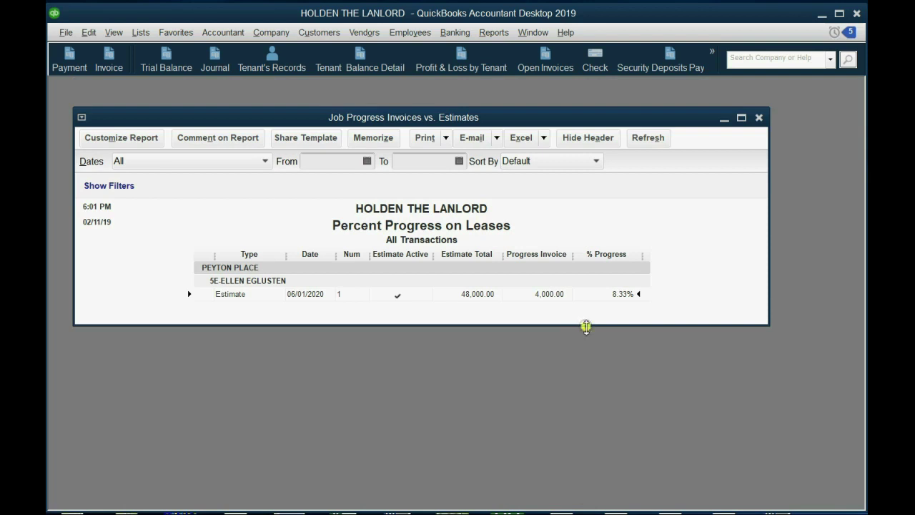
# - Reopen the lease from the progress report and start another progress invoice for selected items or for different percentages of each item
pyautogui.moveTo(586, 327); pyautogui.dragTo(586, 410)
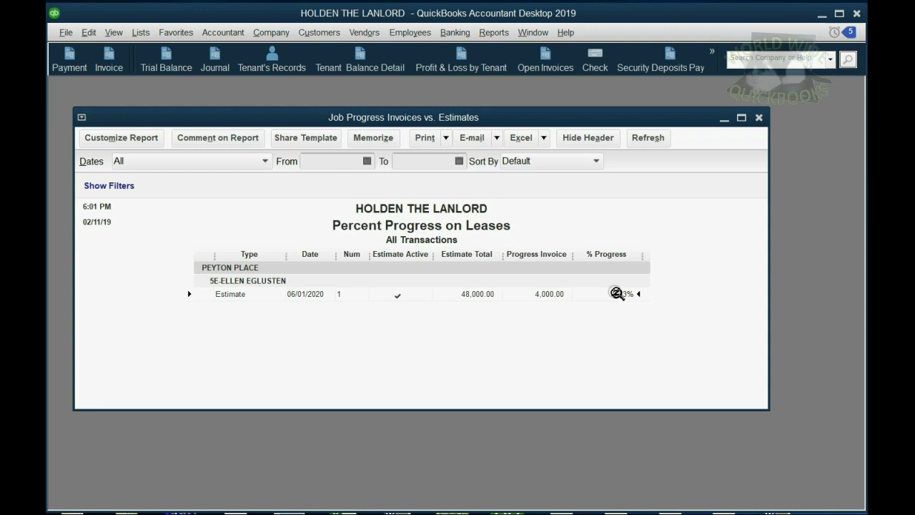
pyautogui.doubleClick(494, 296)
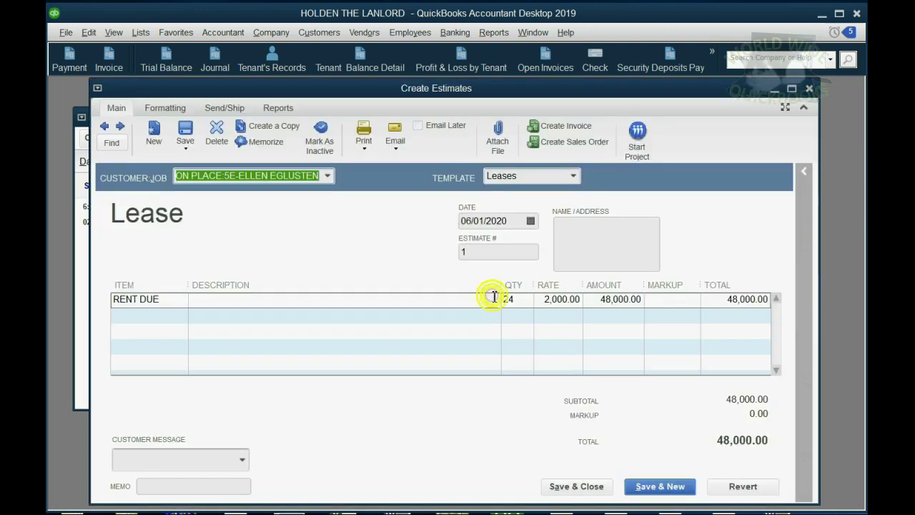
pyautogui.click(565, 126)
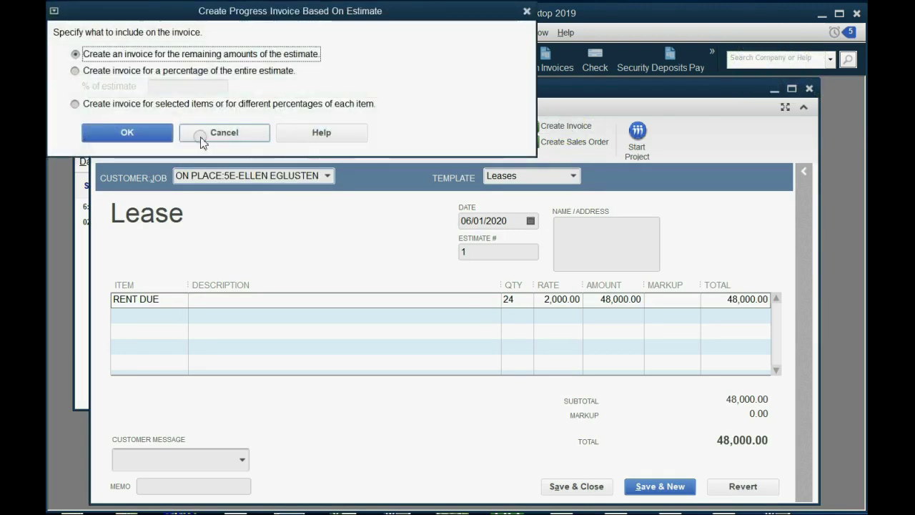
pyautogui.click(179, 103)
pyautogui.click(158, 128)
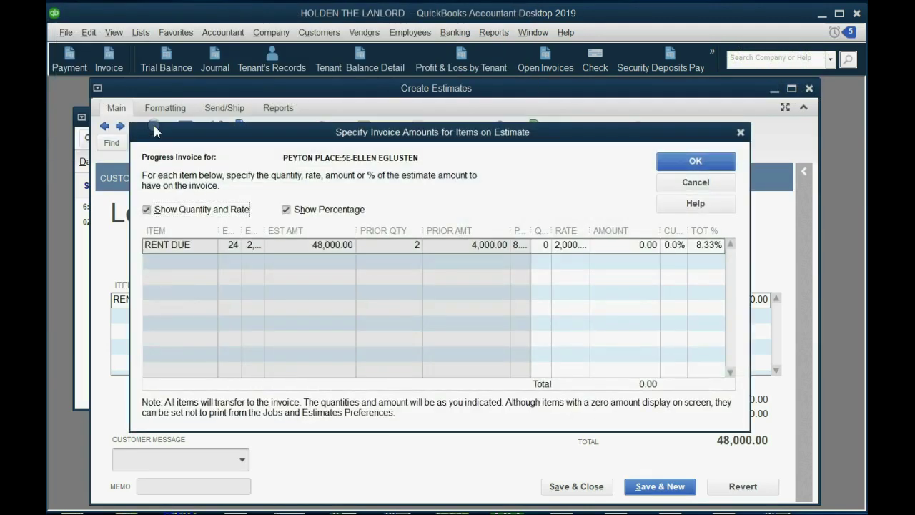
# - Set the RENT DUE quantity to 1 for the third month's rent and generate the progress invoice
pyautogui.click(388, 255)
pyautogui.click(702, 245)
pyautogui.click(541, 246)
pyautogui.write('1')
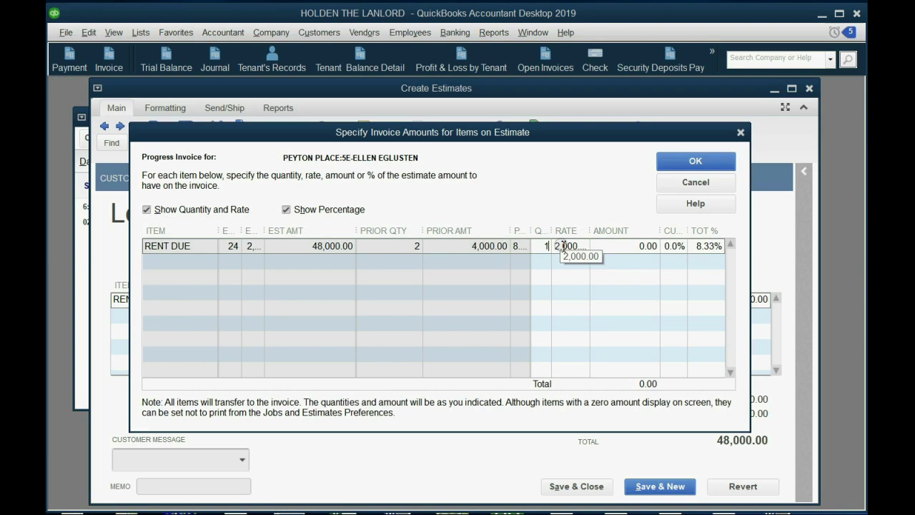
pyautogui.click(564, 246)
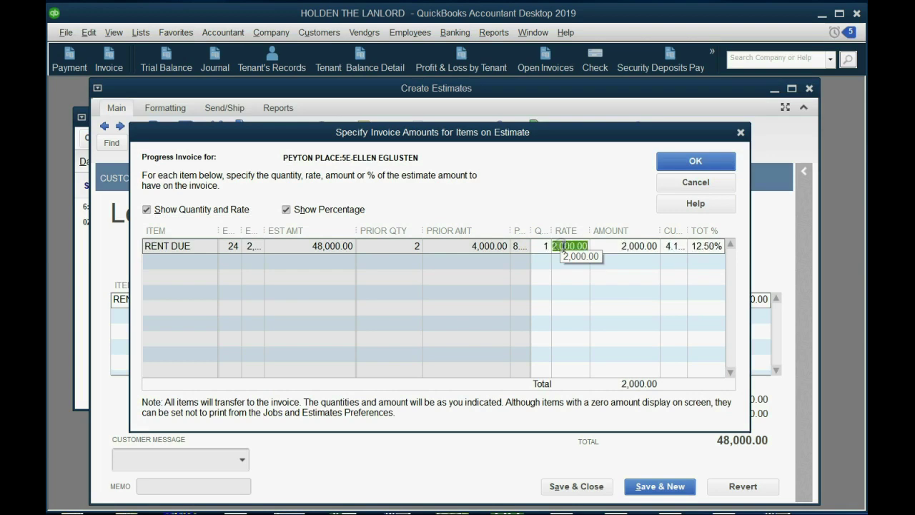
pyautogui.click(668, 161)
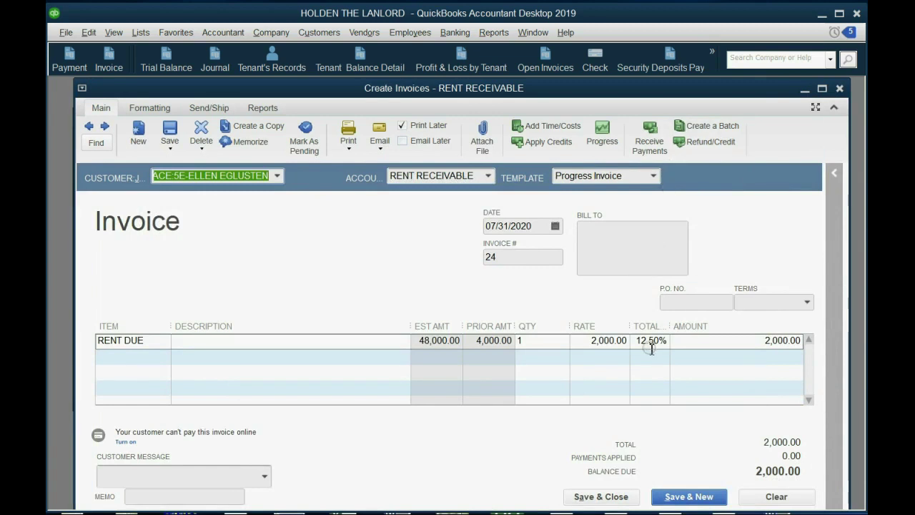
# - Save the progress invoice with the date 08/31/2020 and check the lease's invoiced amount and percentage in the progress report
pyautogui.click(555, 226)
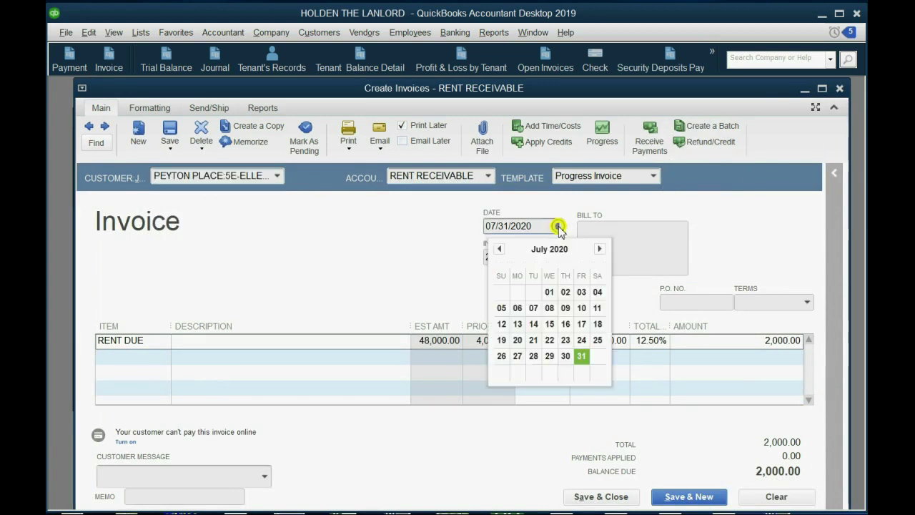
pyautogui.click(599, 249)
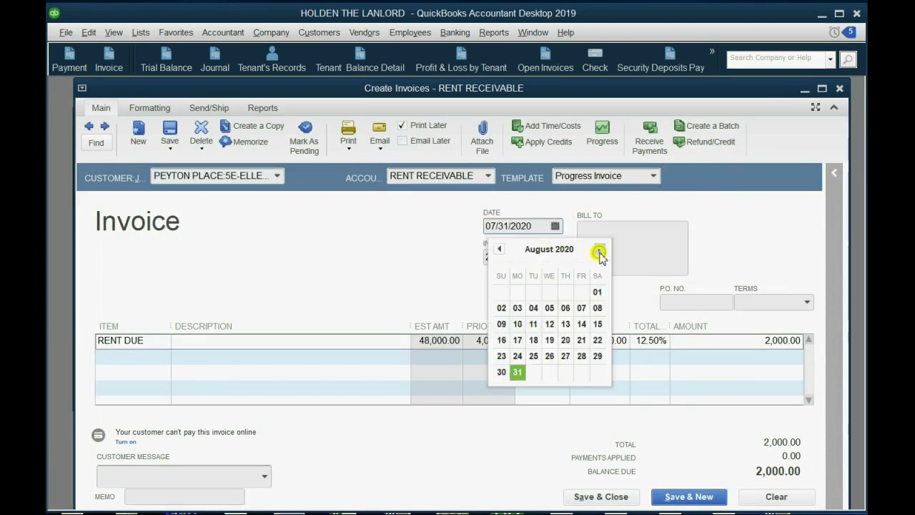
pyautogui.click(518, 371)
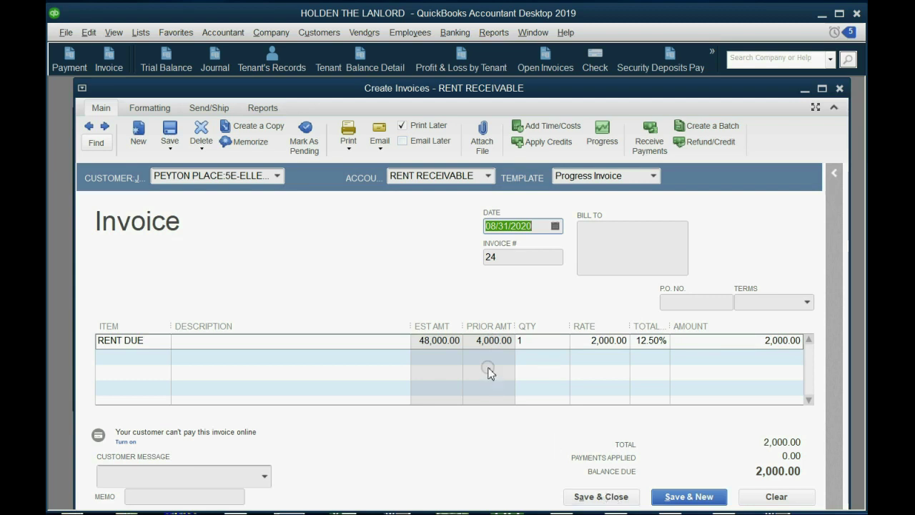
pyautogui.click(587, 496)
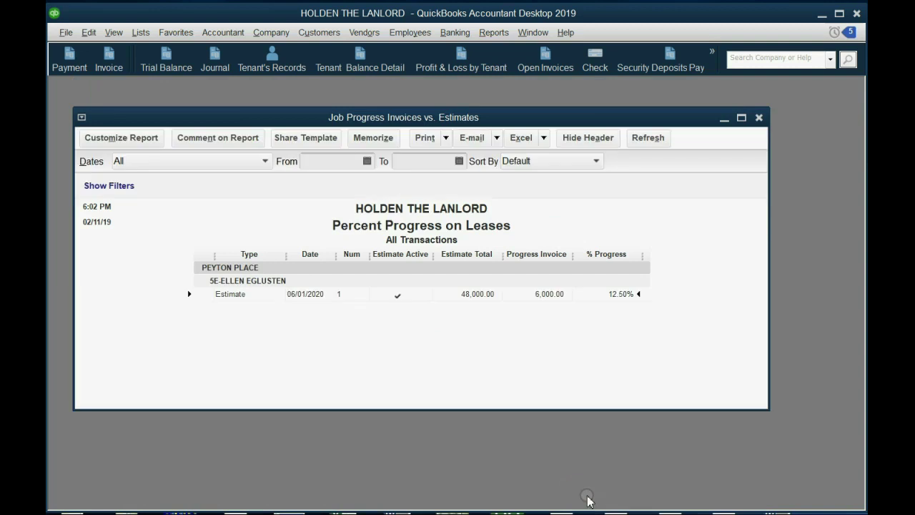
pyautogui.click(557, 295)
pyautogui.click(480, 295)
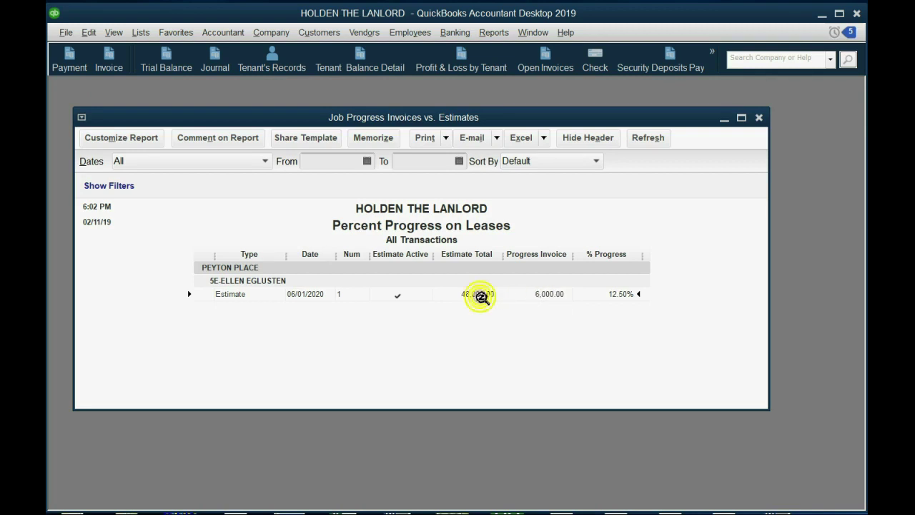
pyautogui.click(615, 300)
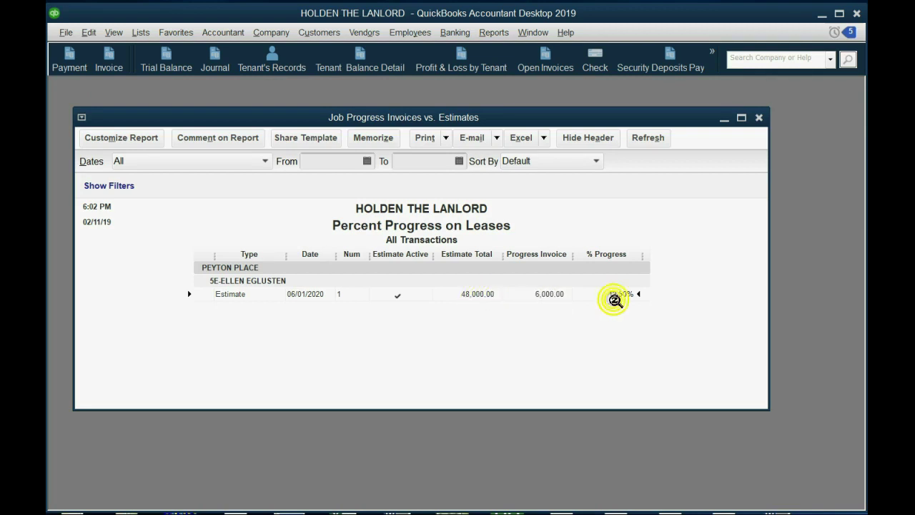